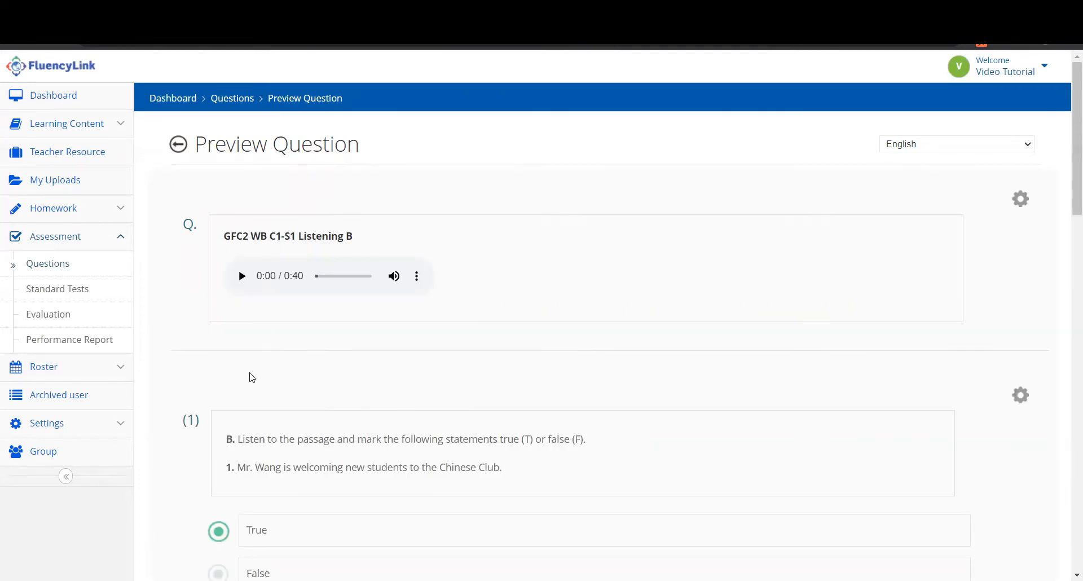
- Look through the GFC2 WB C1-S1 Listening B question preview and show the full text of the Association example question
scroll(251, 372, "down", 4)
scroll(250, 367, "down", 5)
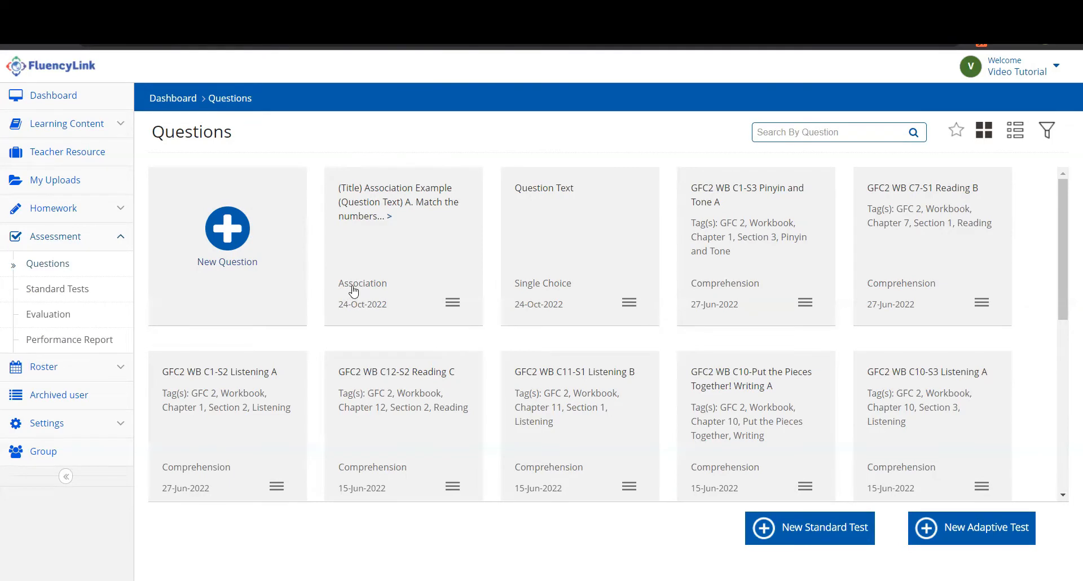
left_click(389, 216)
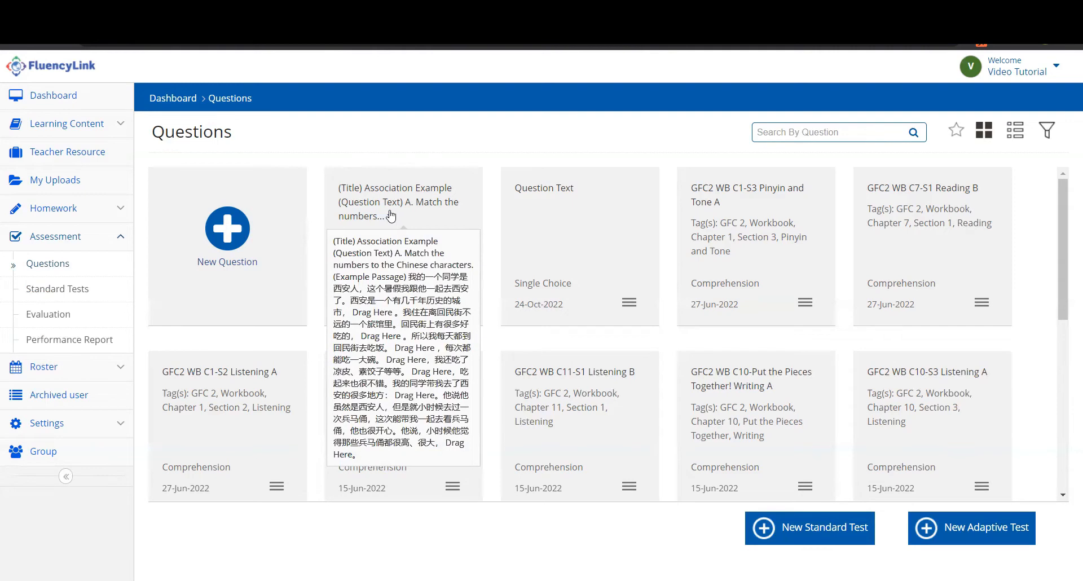
left_click(391, 216)
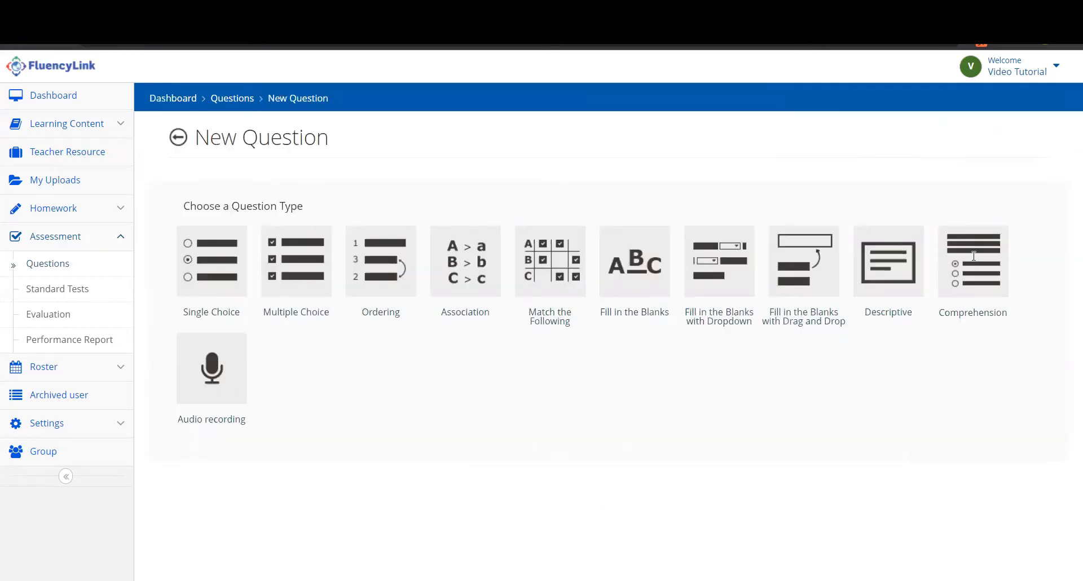
- Create a Comprehension question and enter "Title" as its passage paragraph
left_click(972, 257)
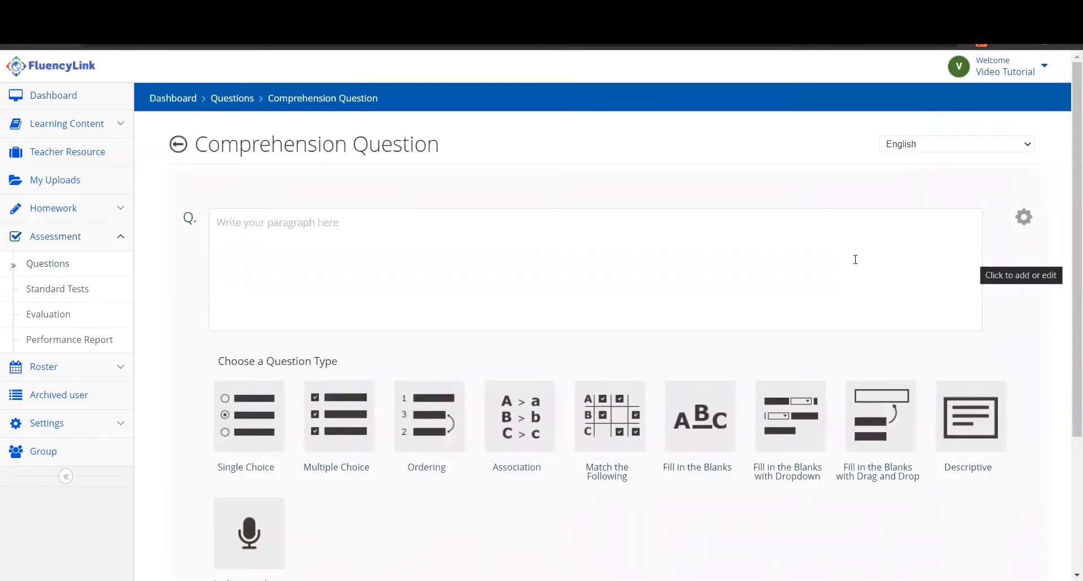
left_click(698, 247)
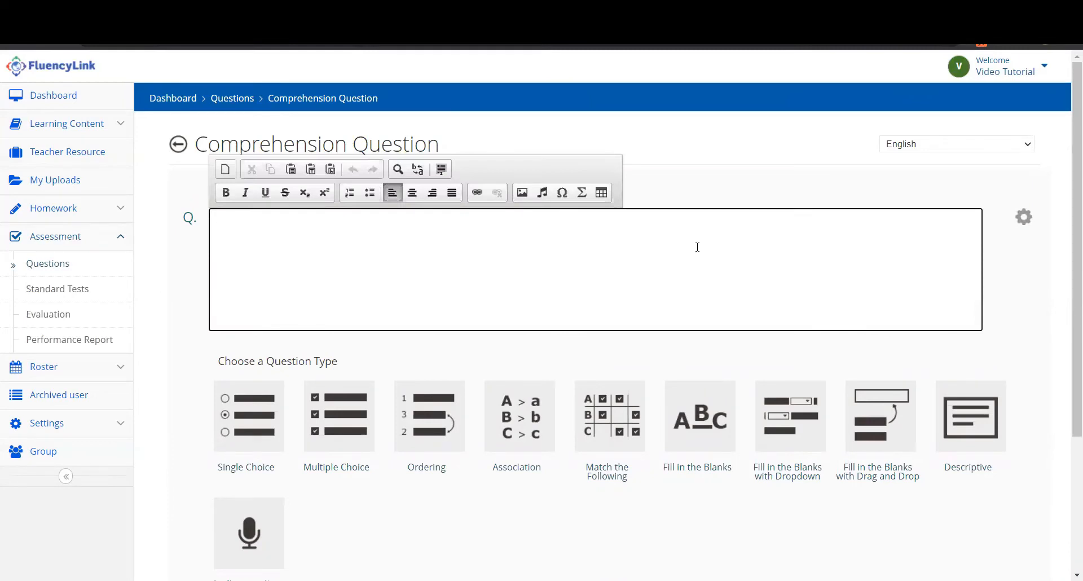
type("Title")
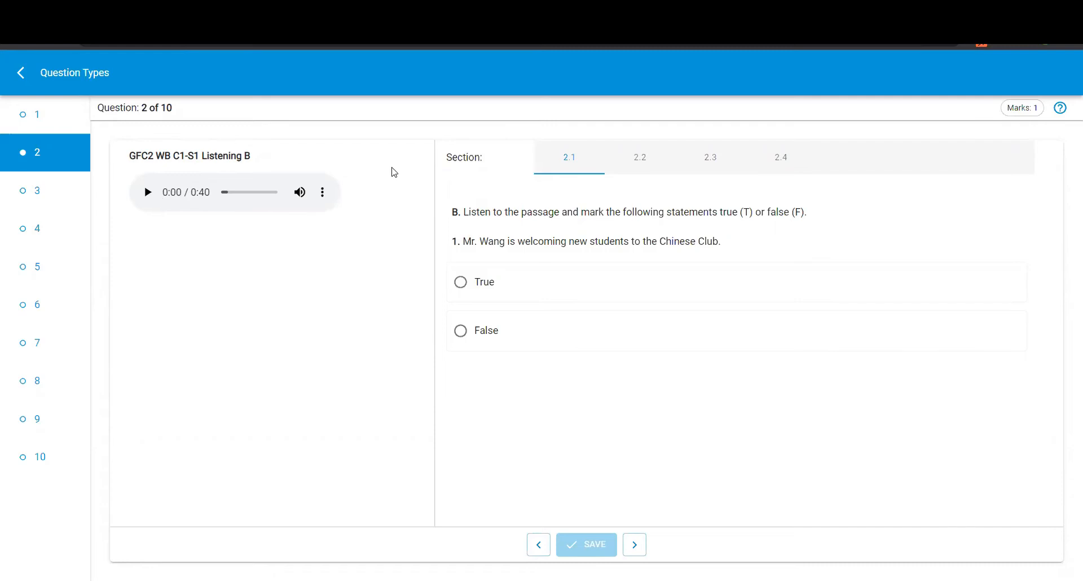
- Look through sections 2.2 to 2.4 of the listening comprehension question in the test view, and go to question 1
left_click(647, 162)
left_click(717, 162)
left_click(791, 167)
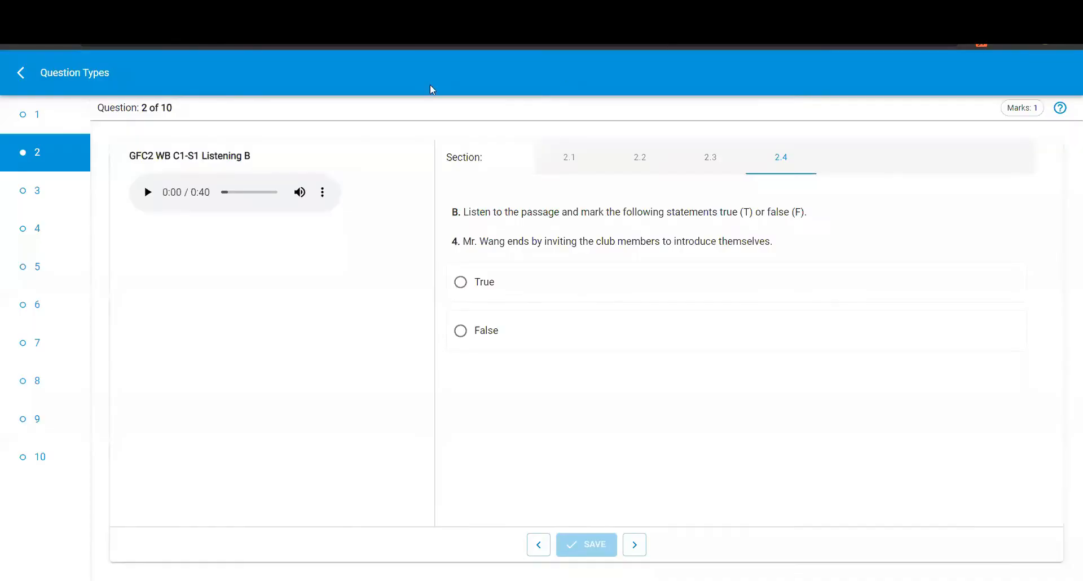
left_click(56, 115)
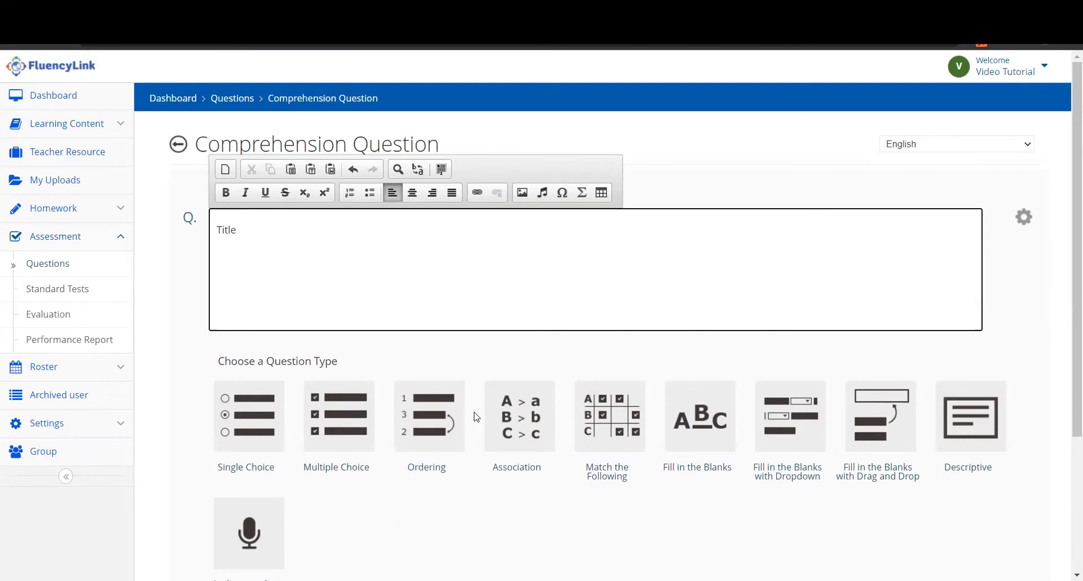
- Add a Descriptive sub-question with the text "Q1" and save it with the option to add another new one
left_click(966, 412)
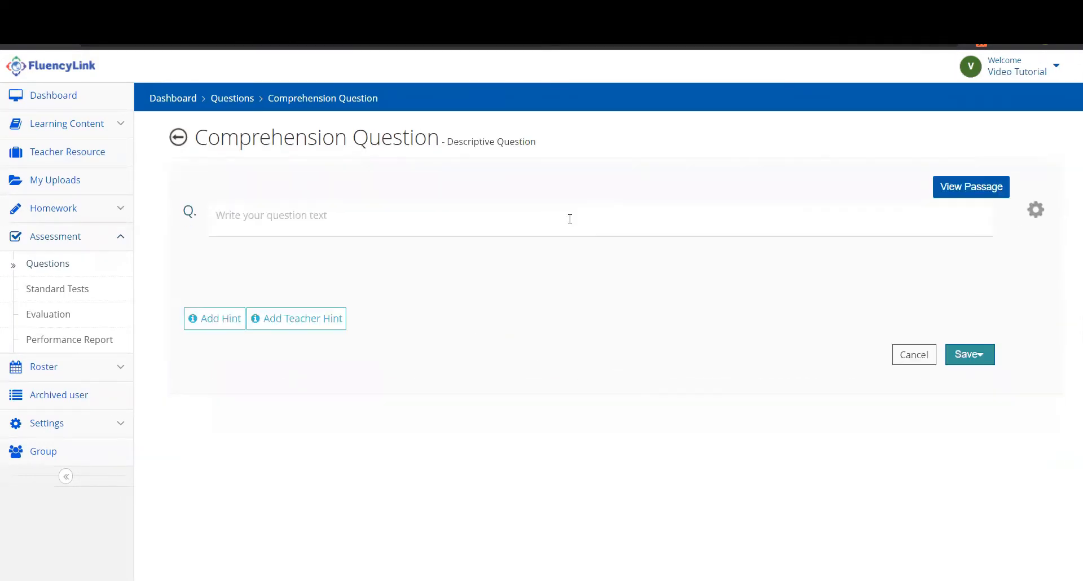
left_click(570, 218)
type("Q1")
left_click(979, 366)
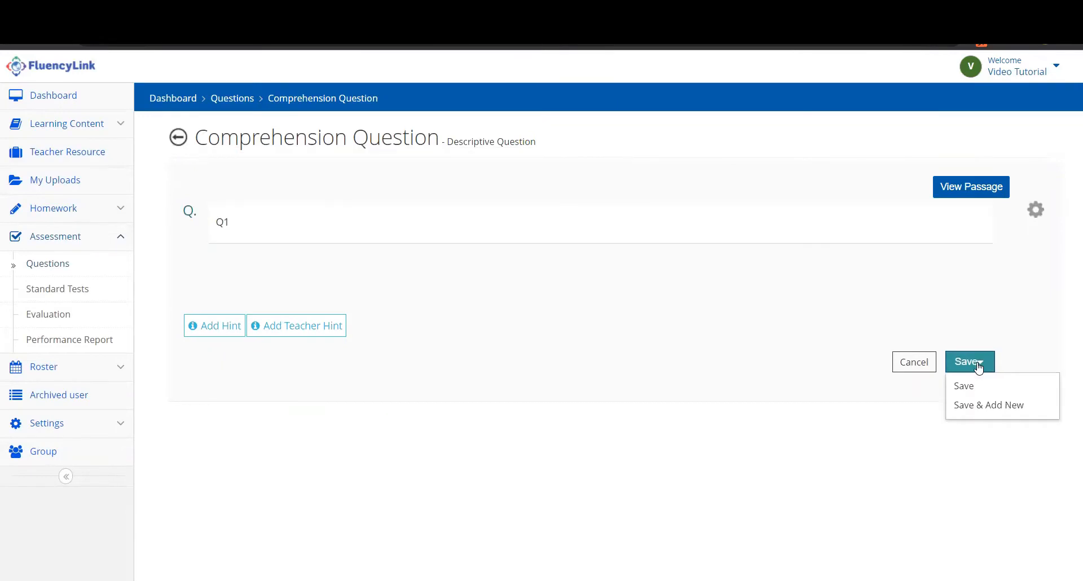
left_click(981, 407)
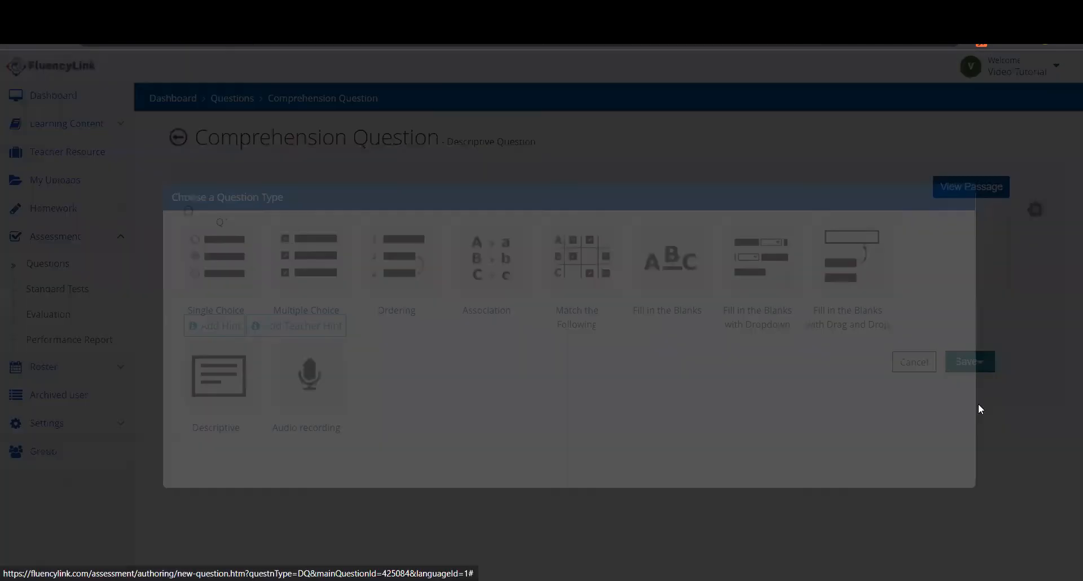
- Add an Audio recording sub-question with the text "Q2" and a 2-minute recording time limit, and save it
left_click(309, 378)
left_click(329, 266)
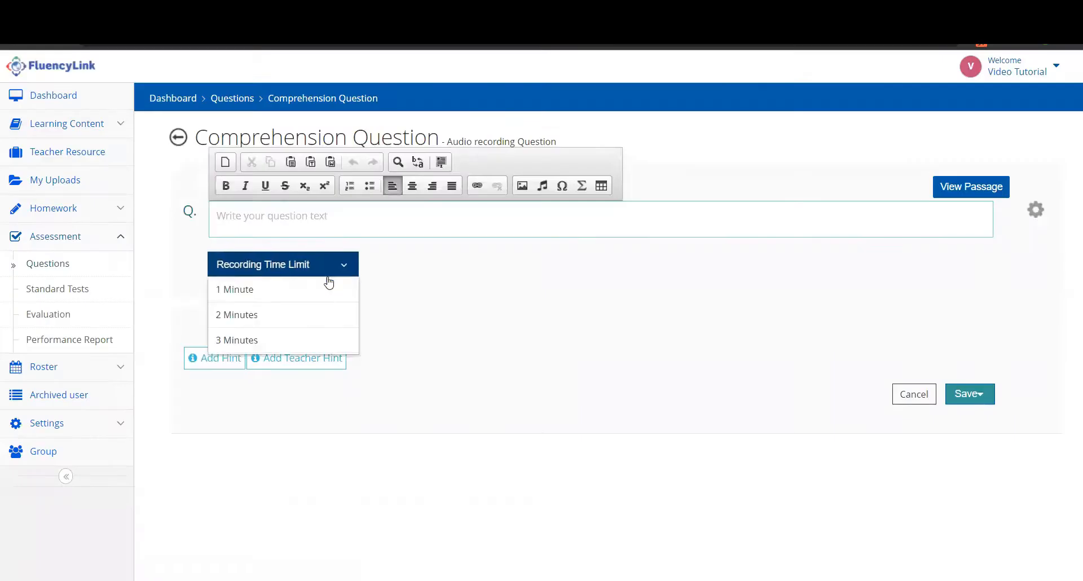
left_click(331, 313)
left_click(322, 216)
type("Q1")
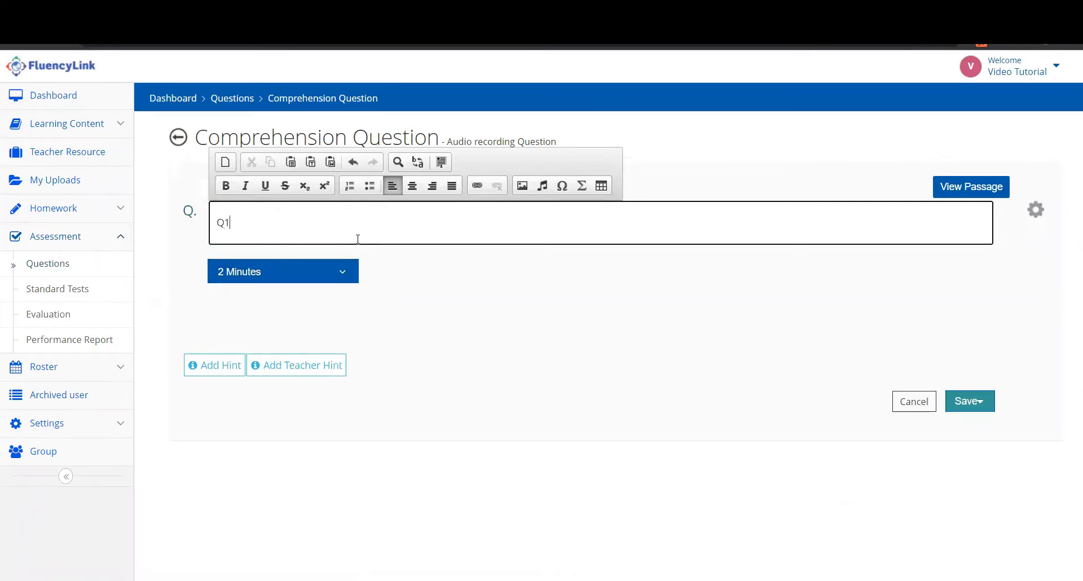
type("2")
left_click(969, 401)
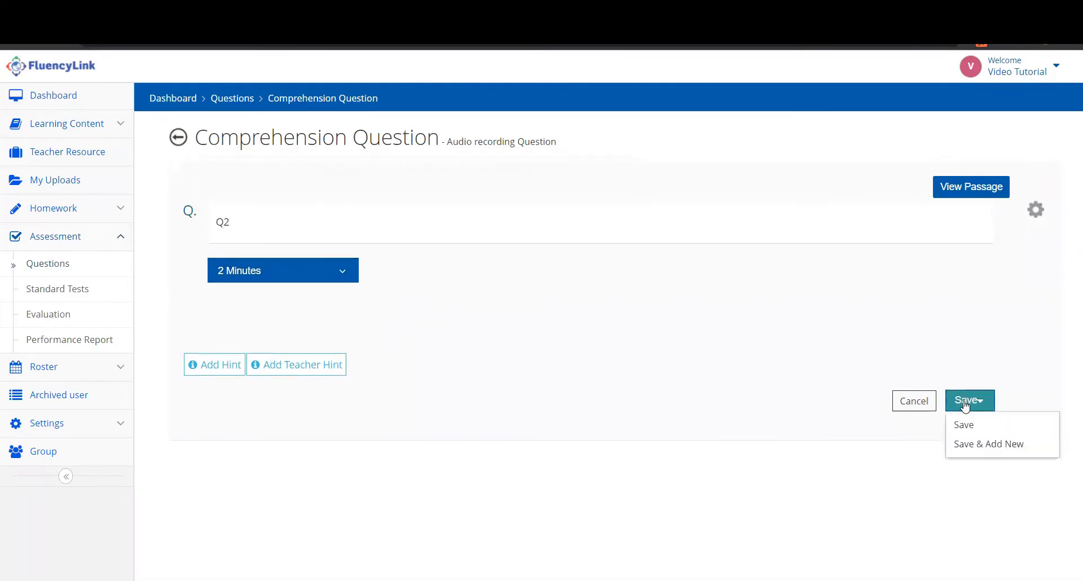
left_click(968, 429)
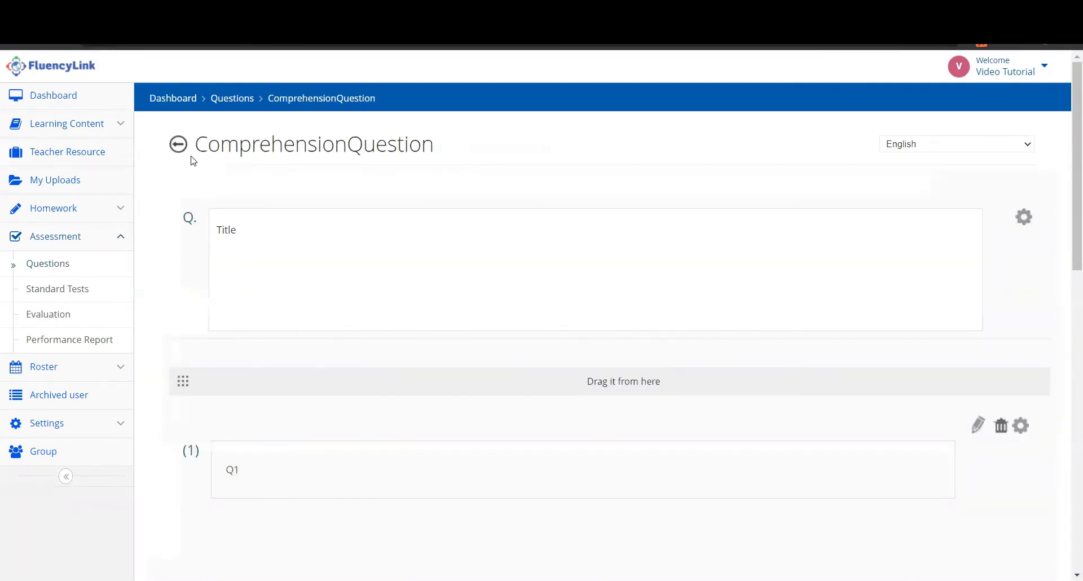
- Move sub-question Q2 above sub-question Q1 in the comprehension question
scroll(432, 337, "down", 4)
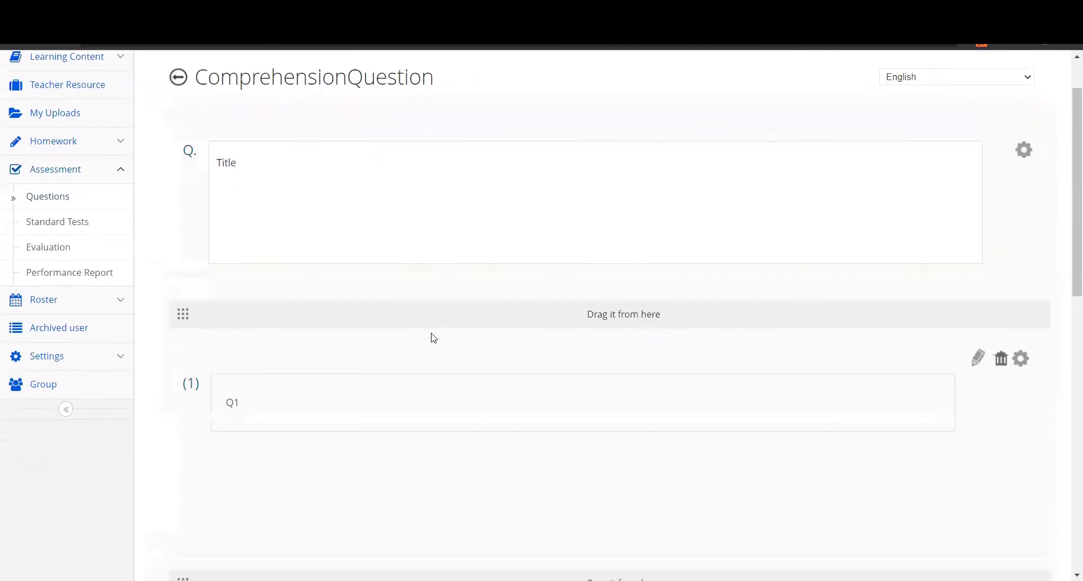
scroll(434, 337, "down", 1)
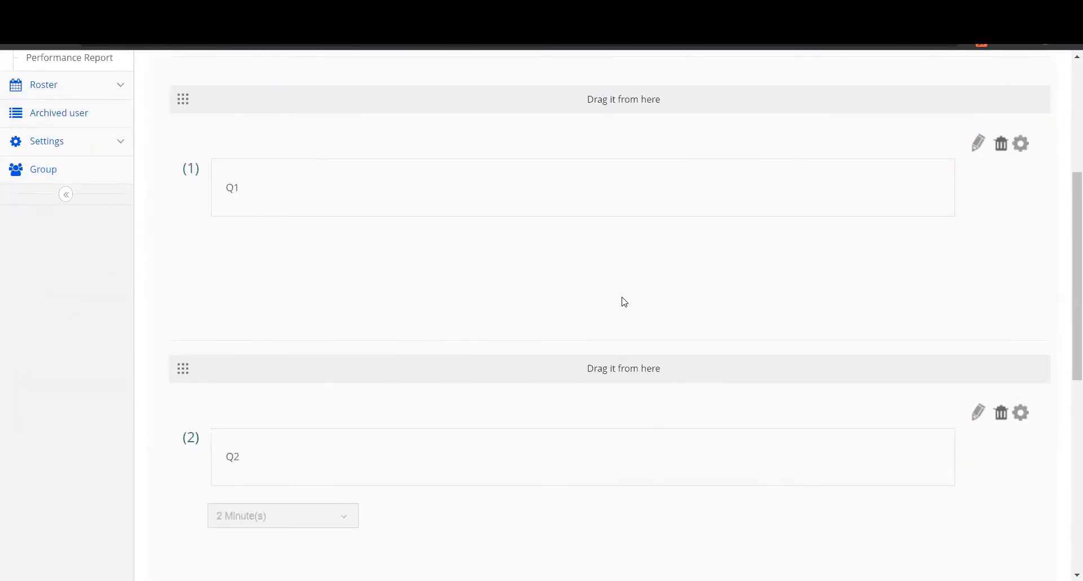
scroll(623, 300, "down", 7)
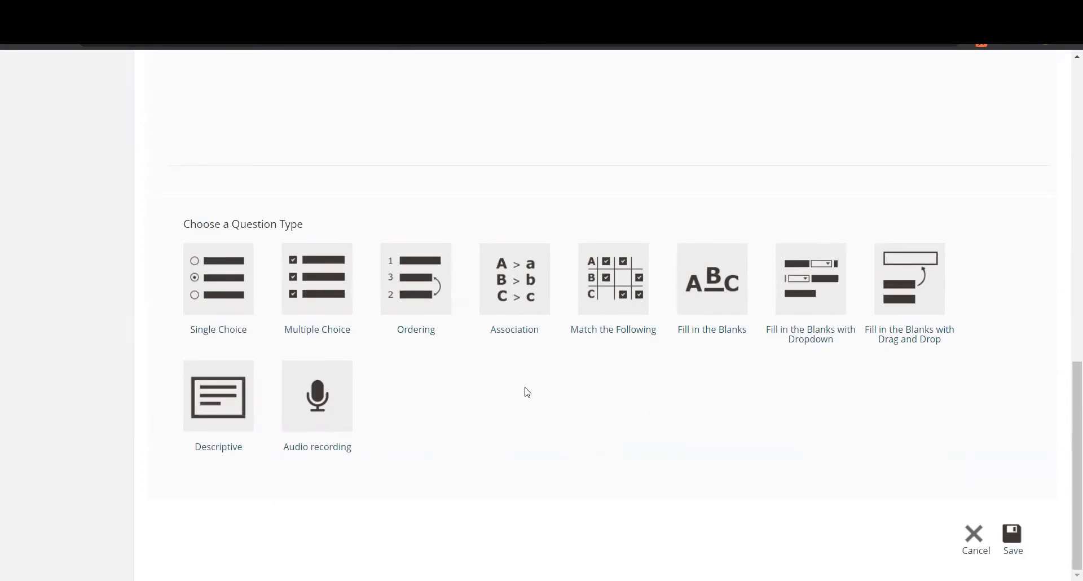
scroll(528, 392, "up", 3)
scroll(530, 392, "up", 6)
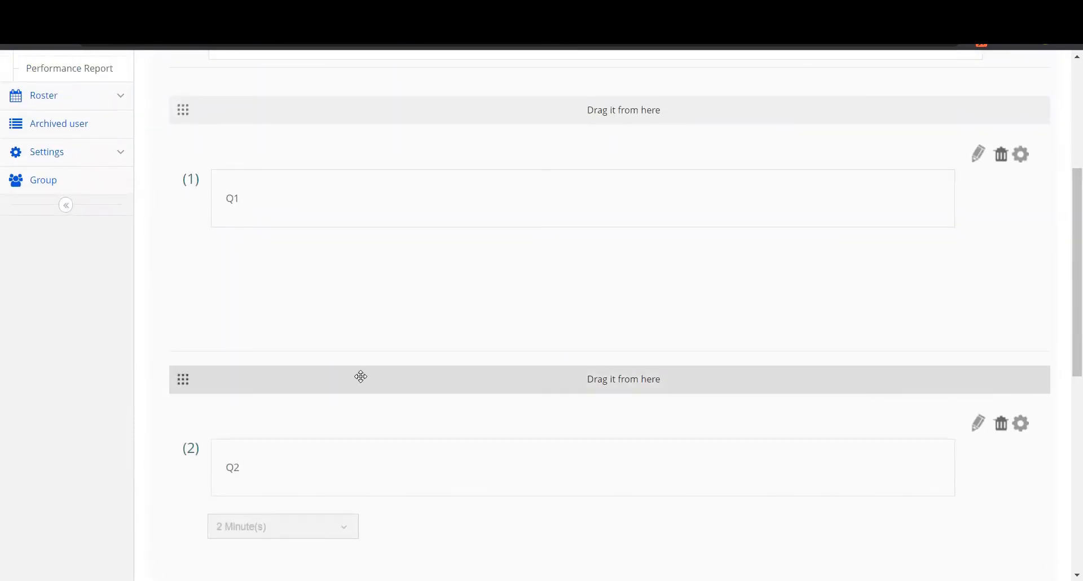
left_click_drag(361, 377, 307, 100)
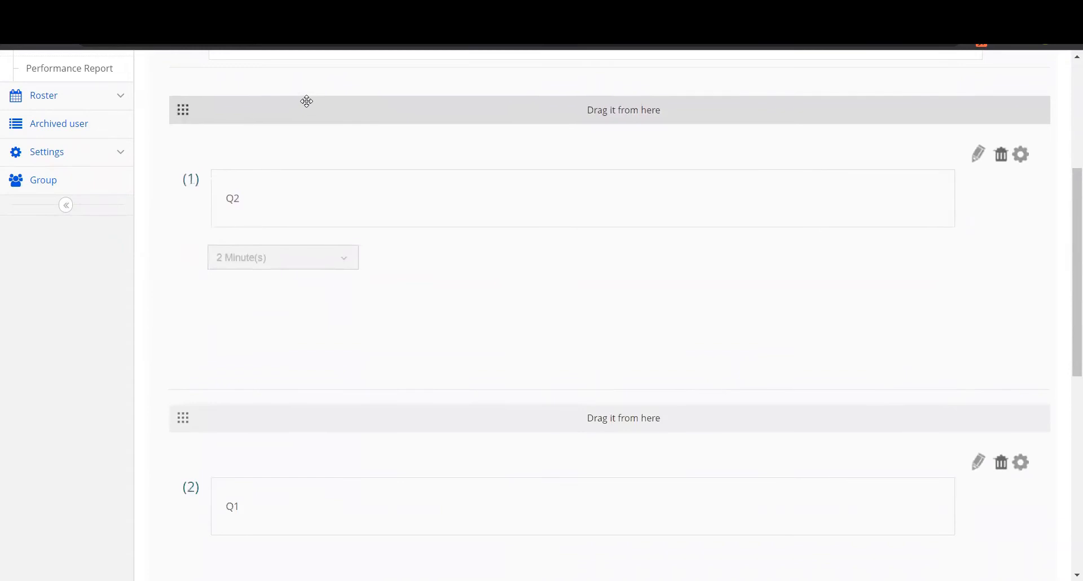
- Delete sub-question Q1 from the comprehension question
left_click(1002, 426)
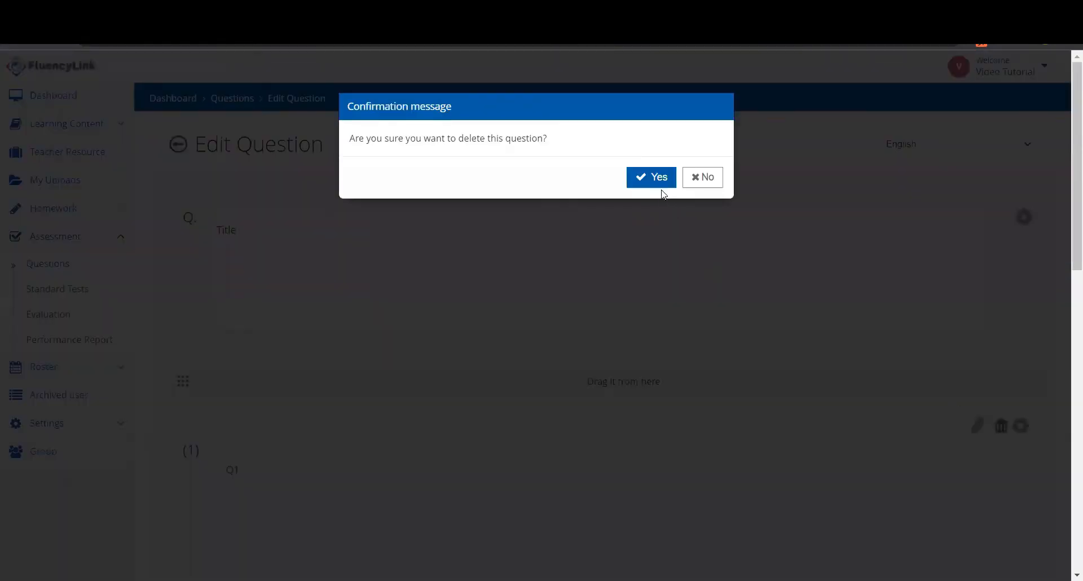
left_click(658, 178)
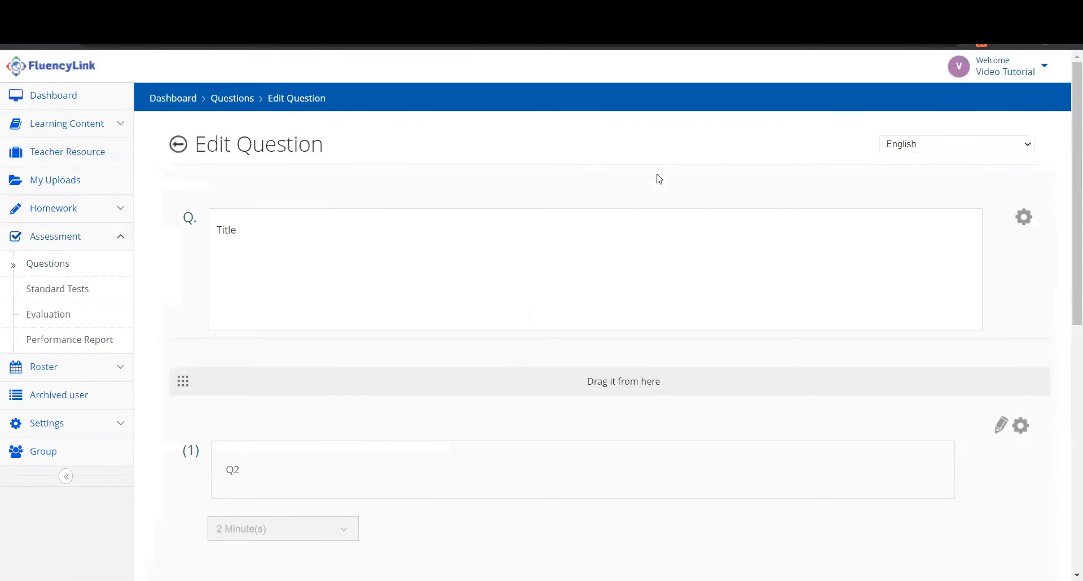
scroll(740, 265, "down", 4)
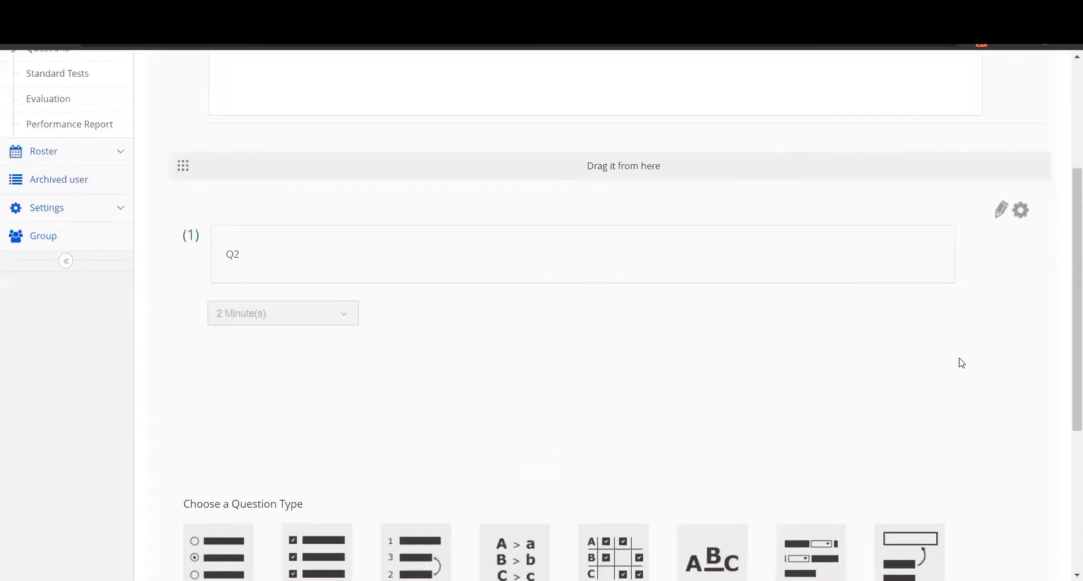
scroll(961, 363, "down", 3)
scroll(1065, 544, "down", 3)
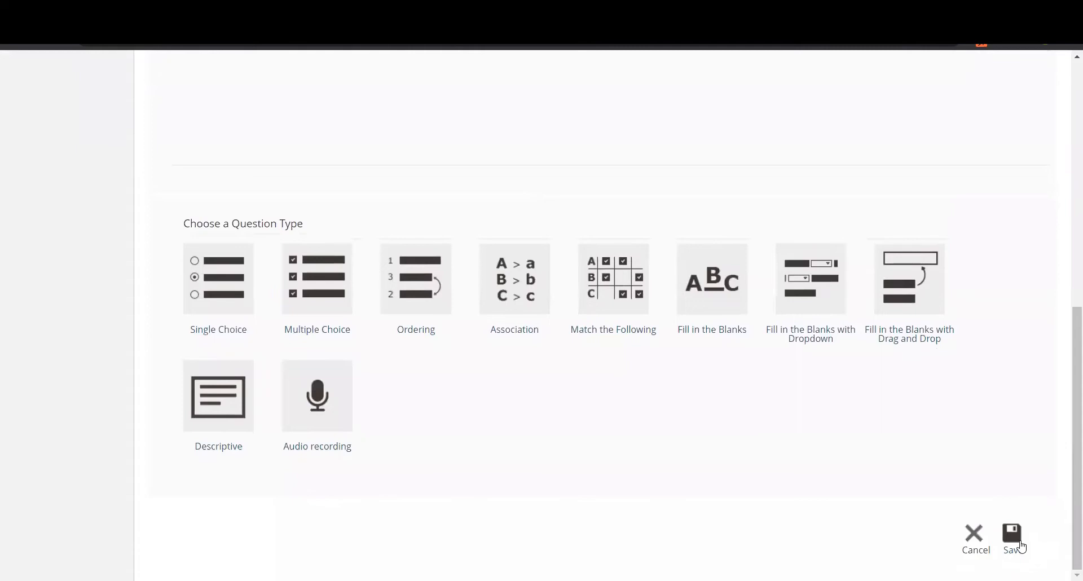
- Edit sub-question Q2, save it with a 1-minute recording time limit, and save the comprehension question
scroll(1005, 505, "up", 8)
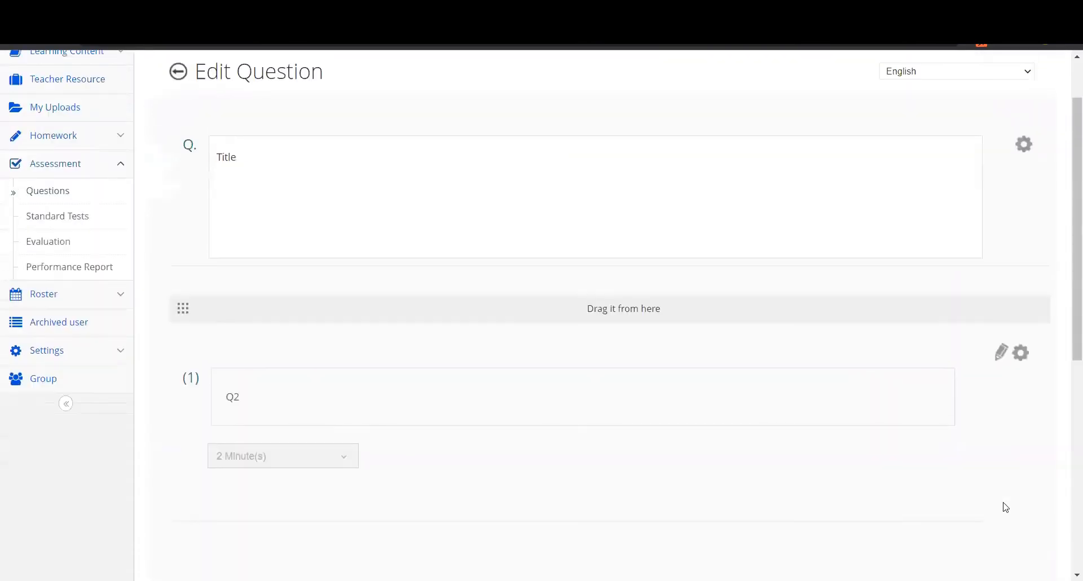
scroll(1005, 506, "up", 1)
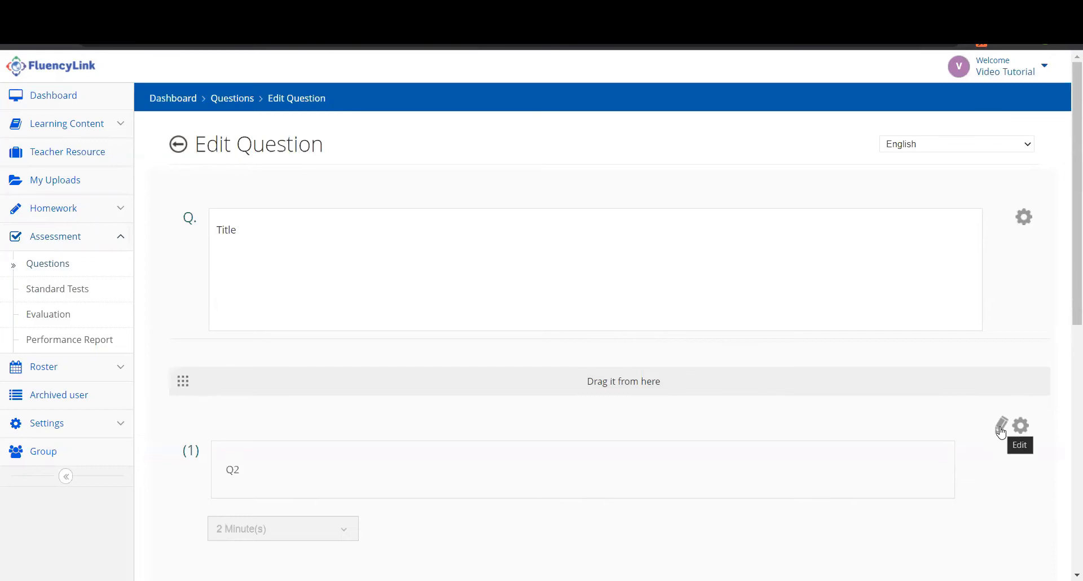
left_click(1002, 430)
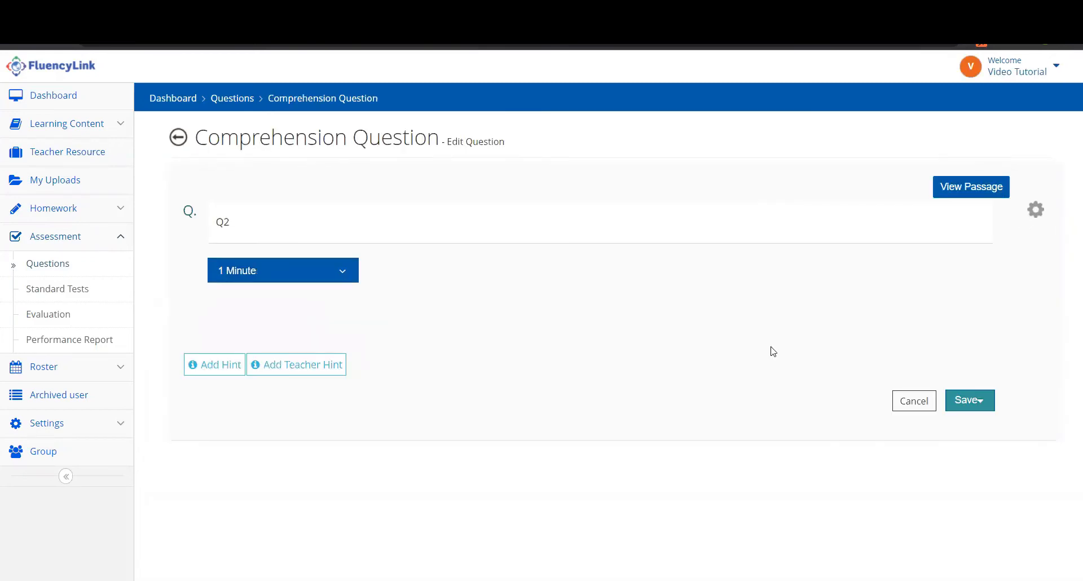
left_click(957, 389)
left_click(975, 426)
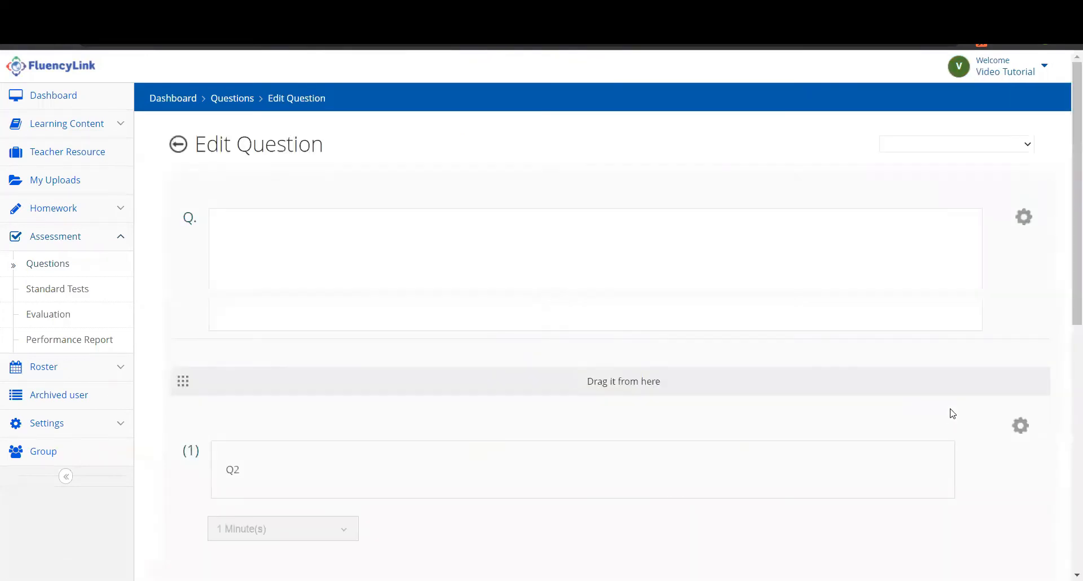
scroll(952, 413, "down", 9)
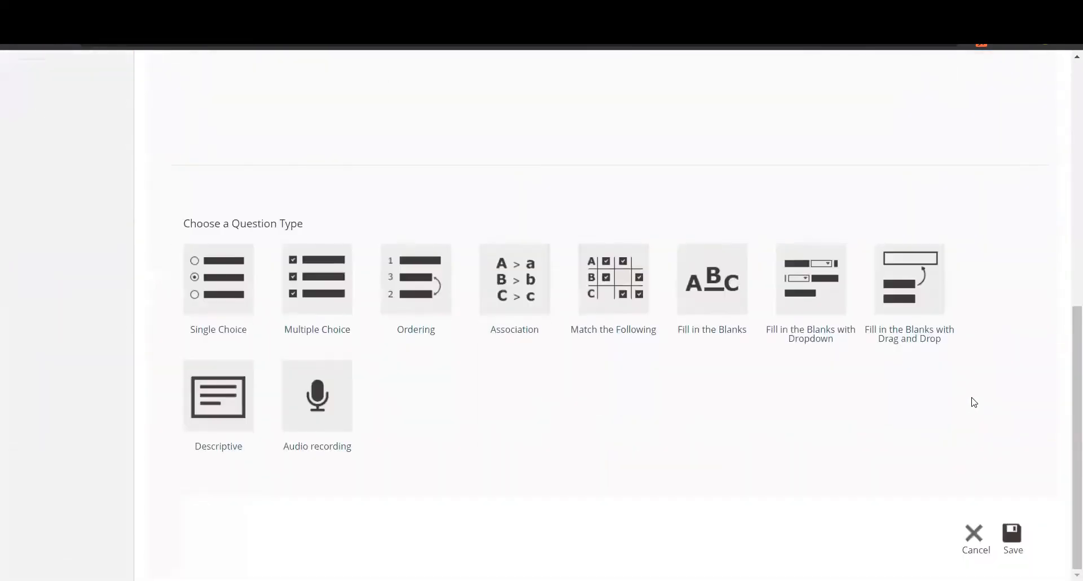
left_click(1013, 533)
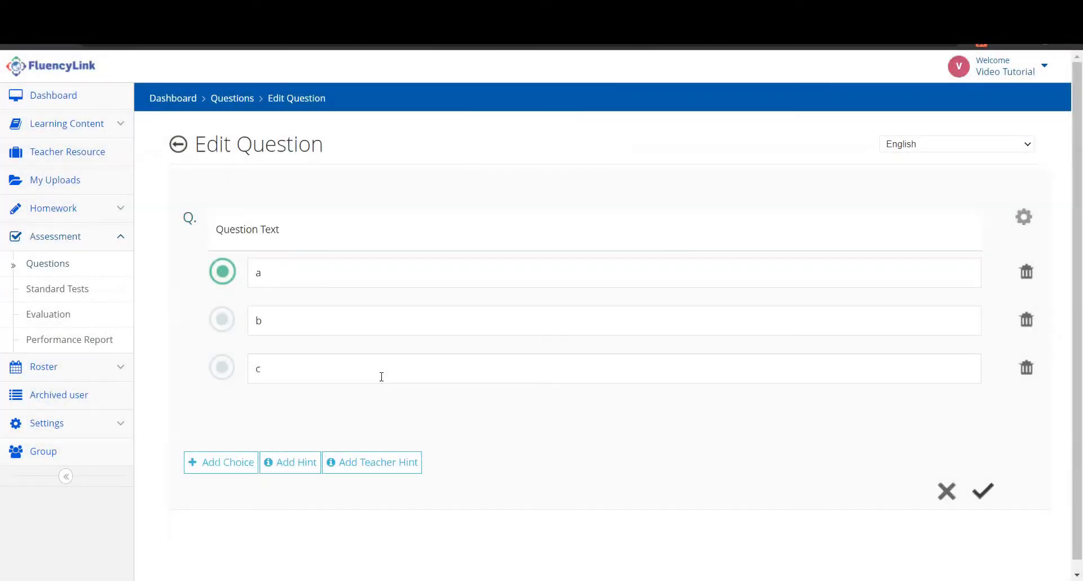
- Upload the book cover image on a new line below the question text and set its alternative text to "Book"
left_click(341, 237)
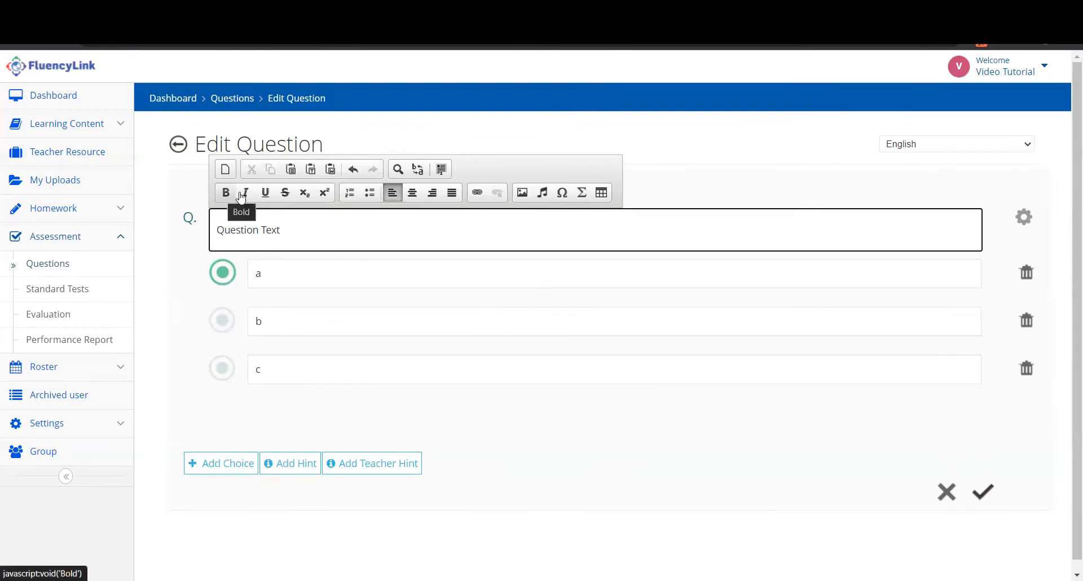
left_click(320, 231)
key("Return")
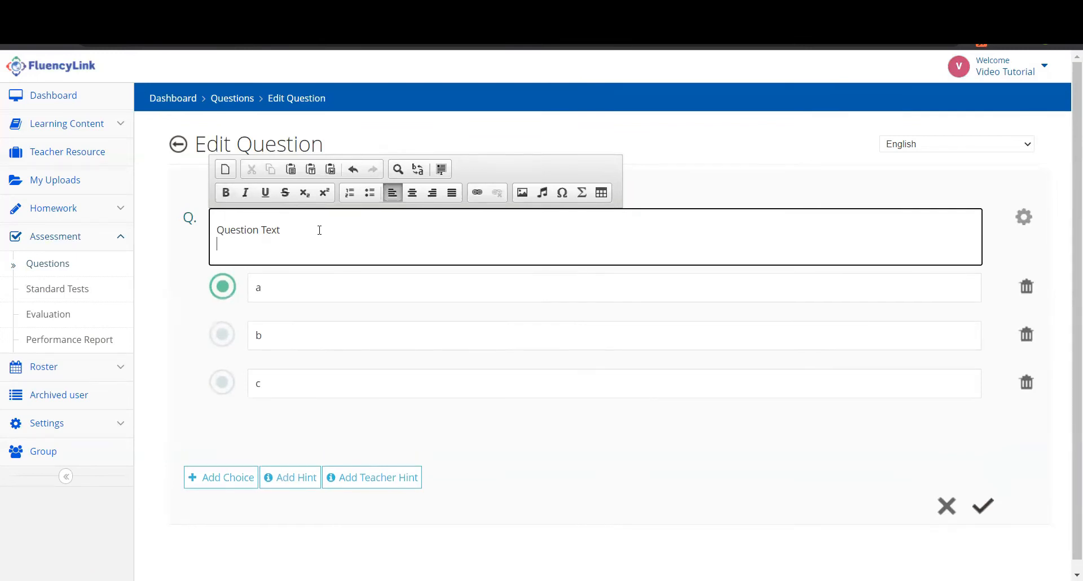
key("Return")
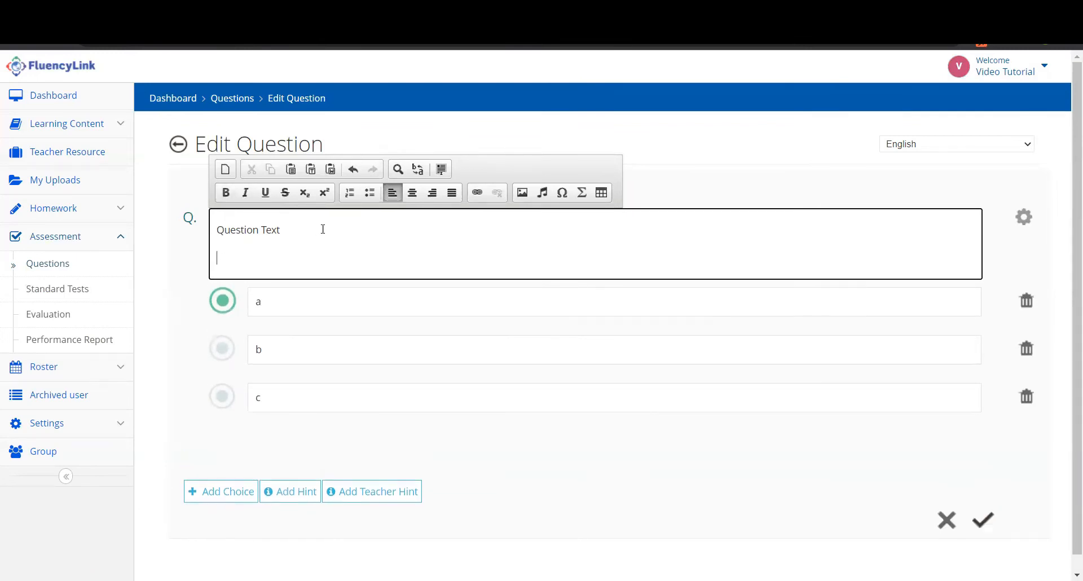
left_click(523, 193)
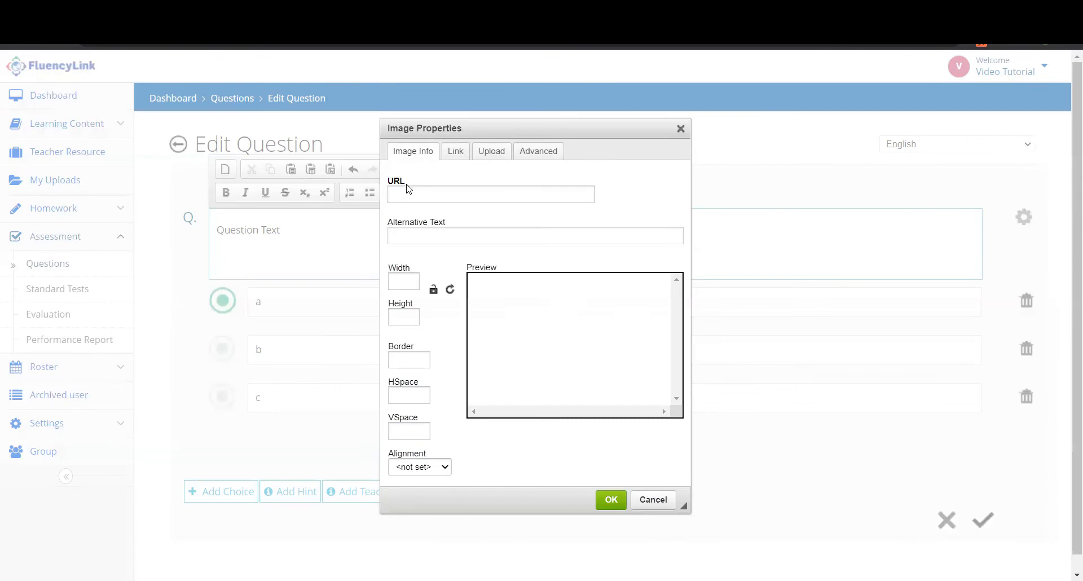
left_click(490, 153)
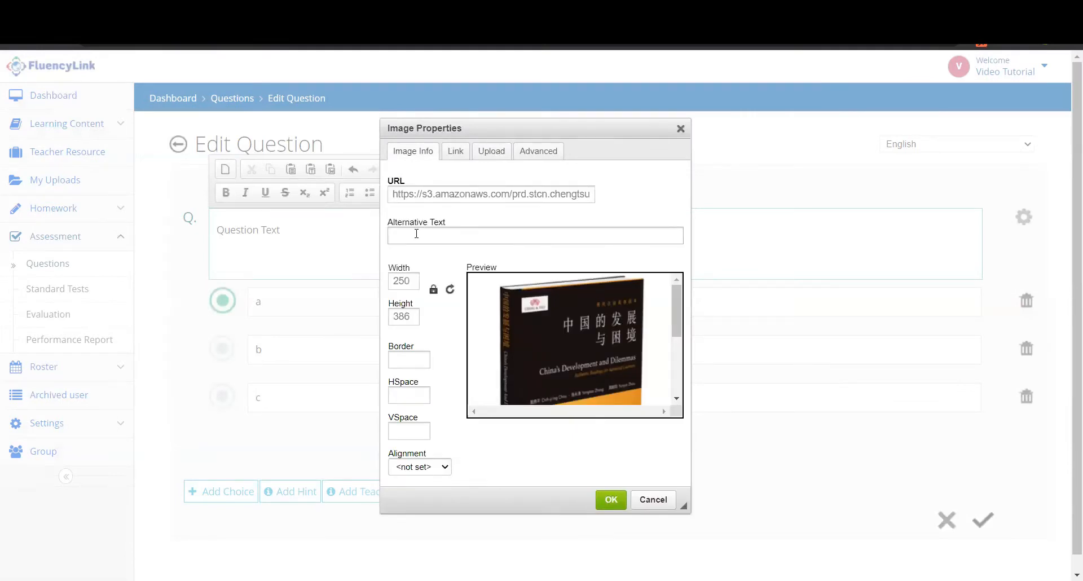
left_click(445, 237)
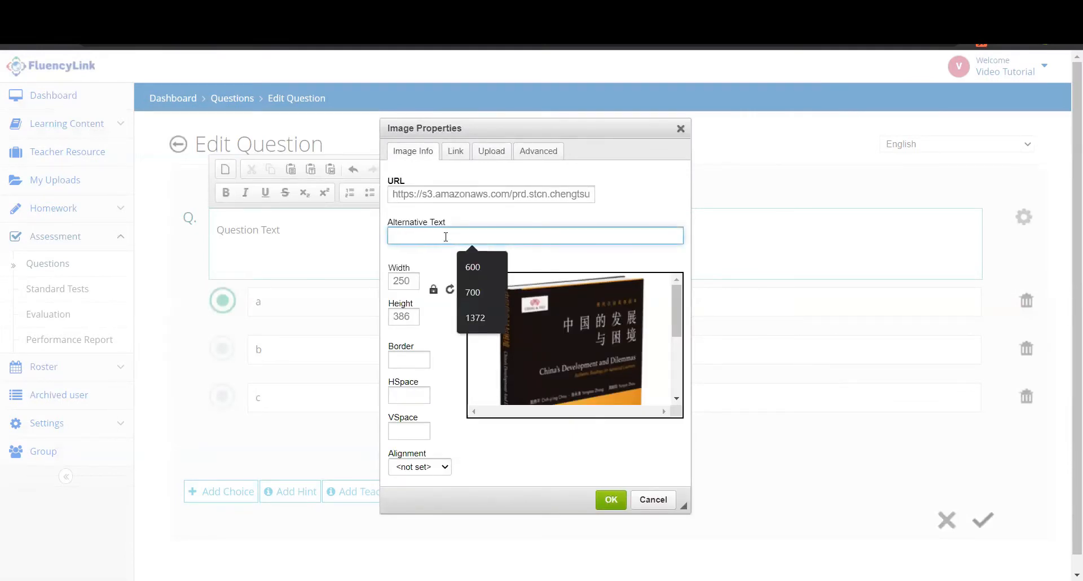
type("Book")
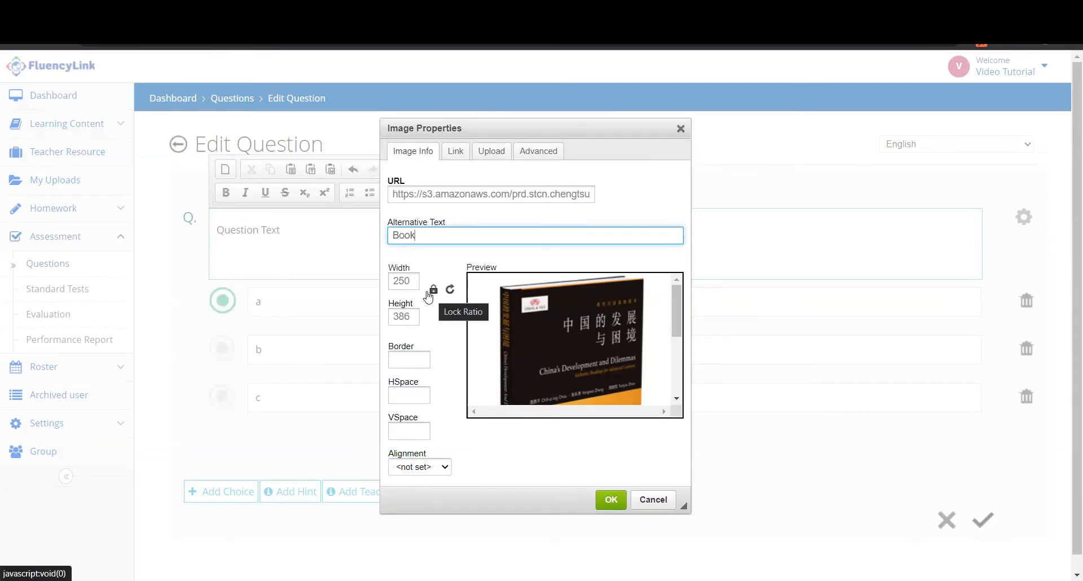
- Try a width of 300 and a height of 200 for the book image, and reset its size
double_click(392, 281)
type("300")
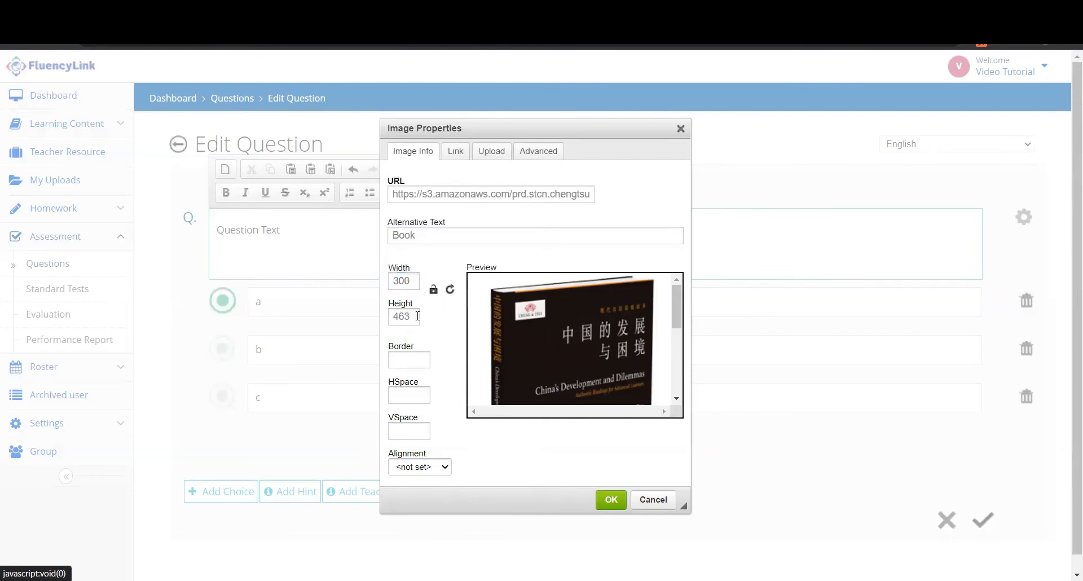
left_click_drag(416, 316, 389, 316)
type("200")
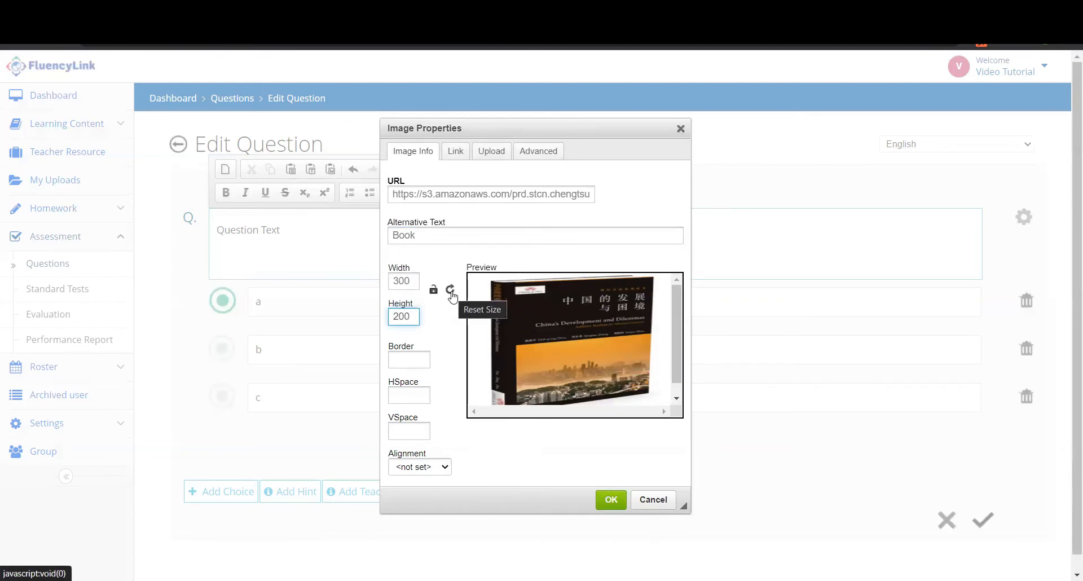
left_click(451, 290)
- Insert the book image into the question with a border of 1, and reopen its properties to check them
left_click(406, 357)
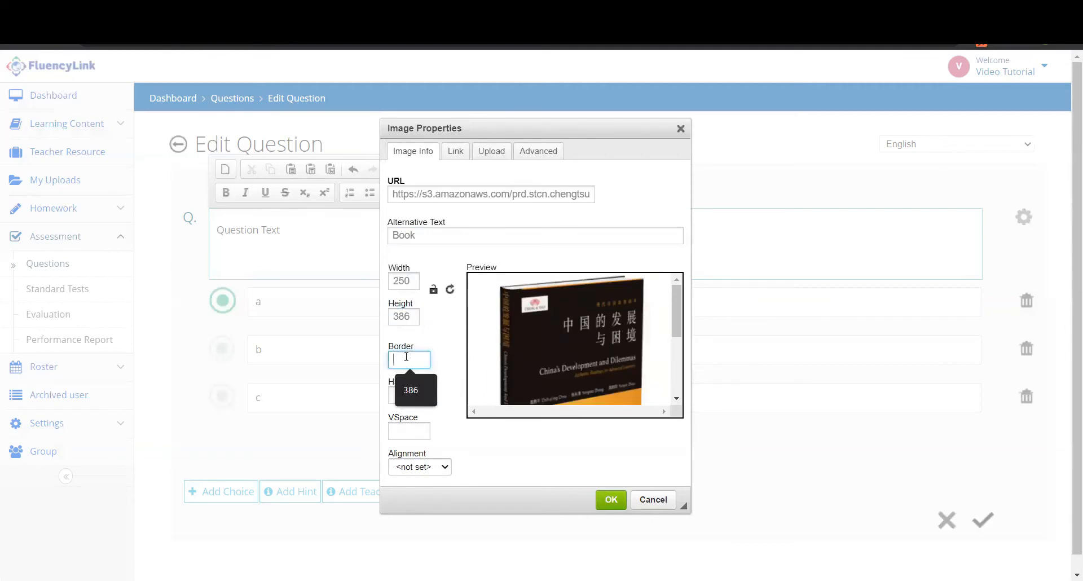
type("11")
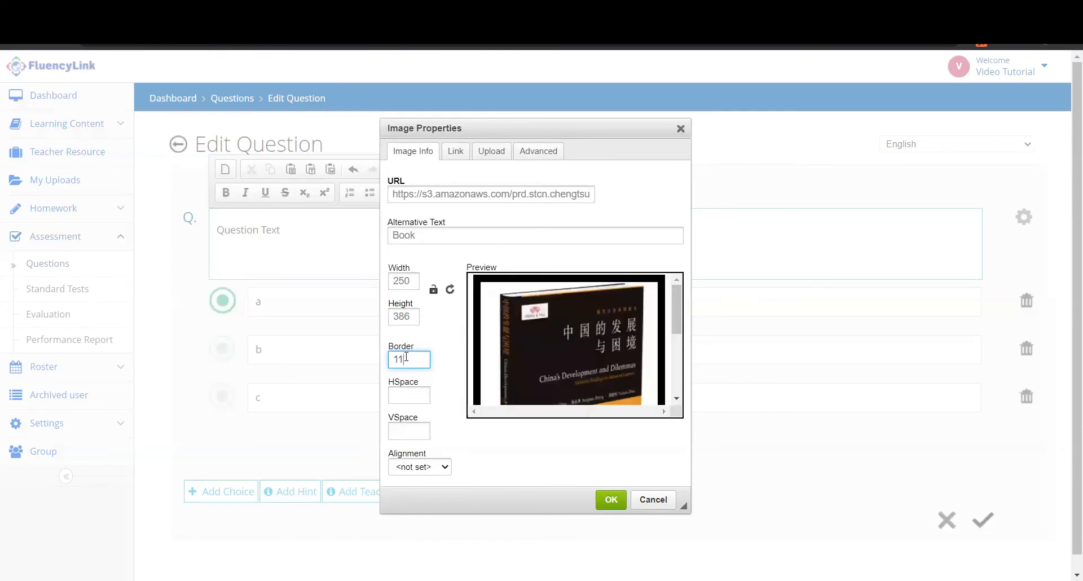
key("BackSpace")
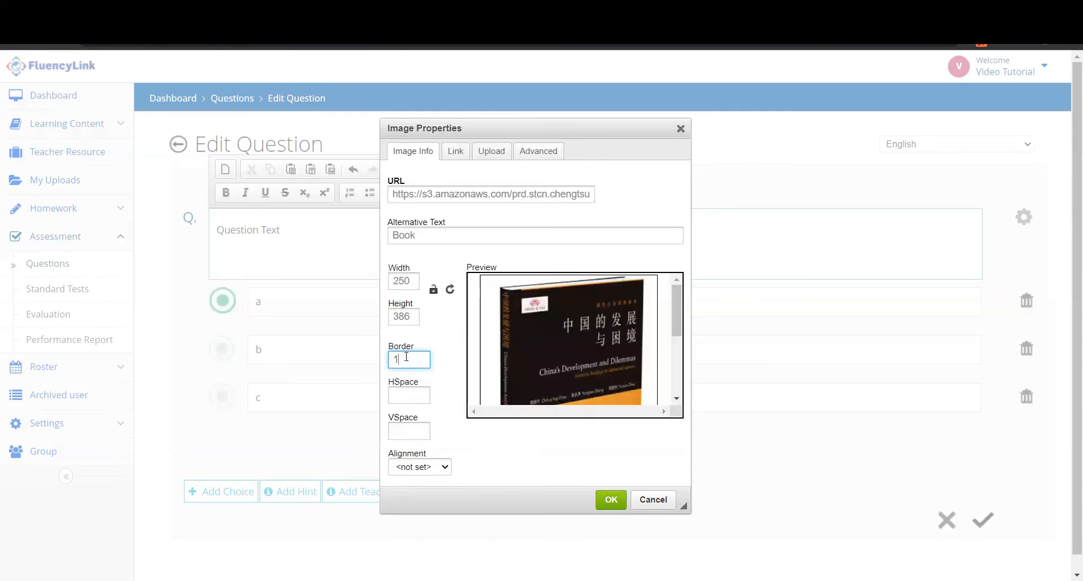
left_click(611, 499)
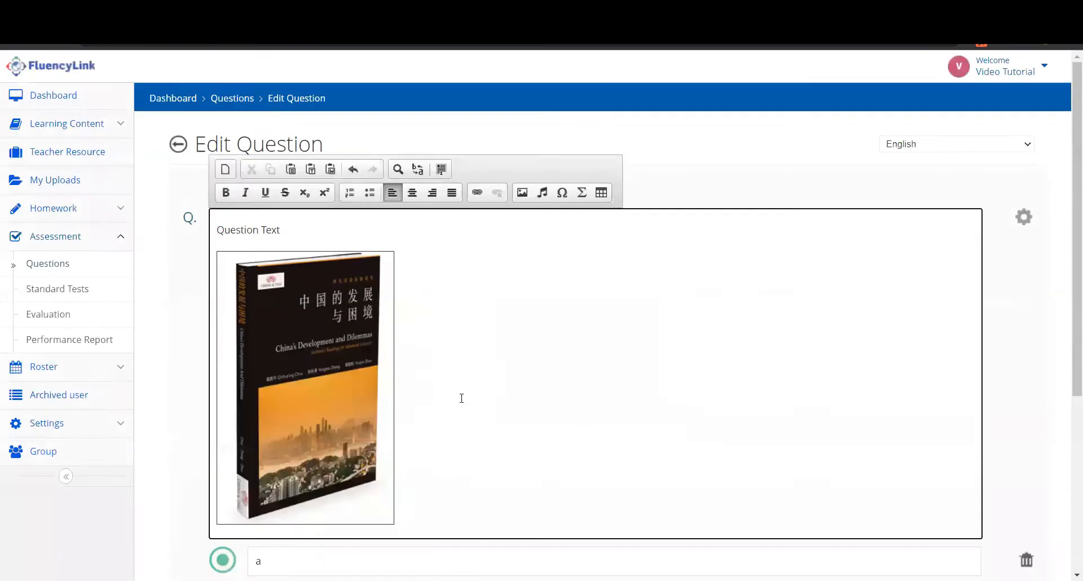
double_click(318, 383)
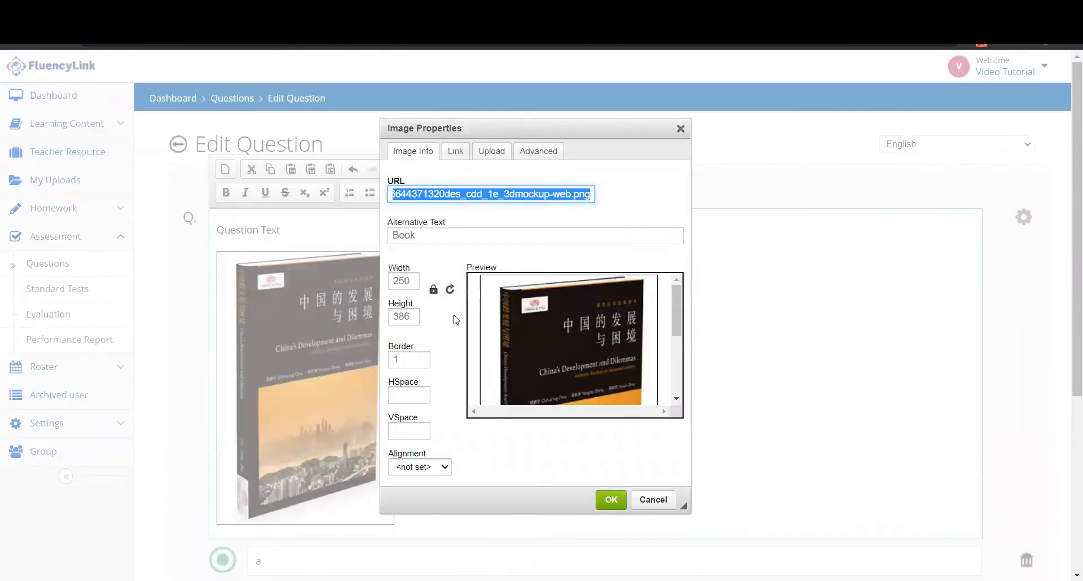
left_click(610, 499)
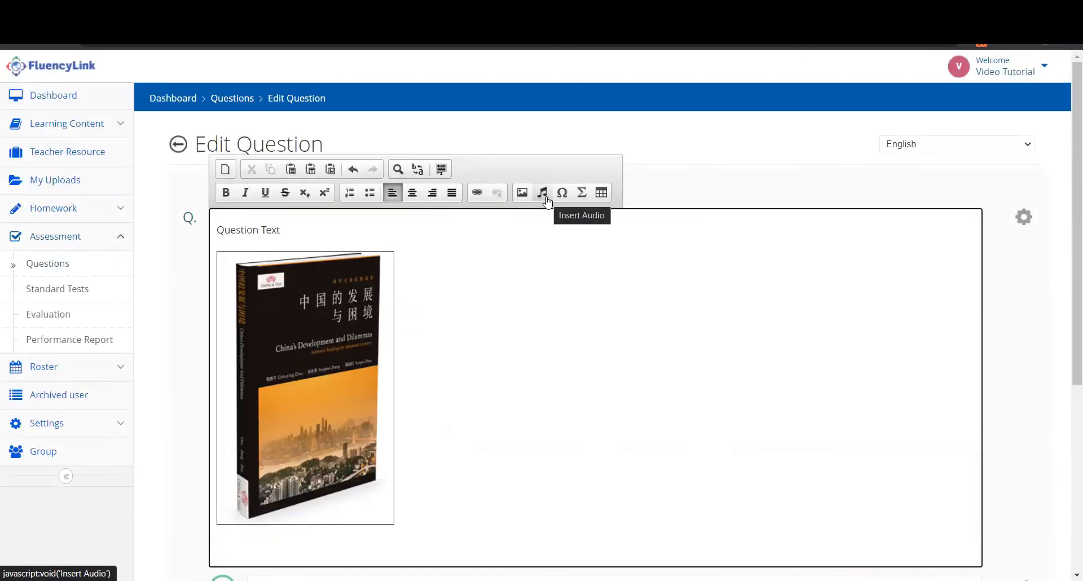
- Upload the audio file IC3_L6_A.mp3 and insert it below the book image in the question
left_click(542, 194)
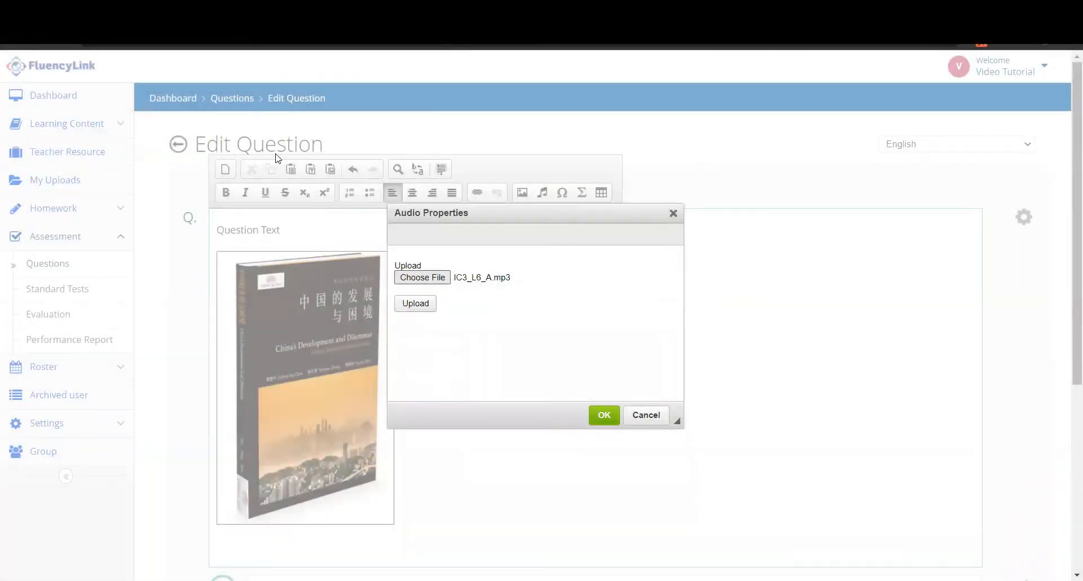
left_click(431, 308)
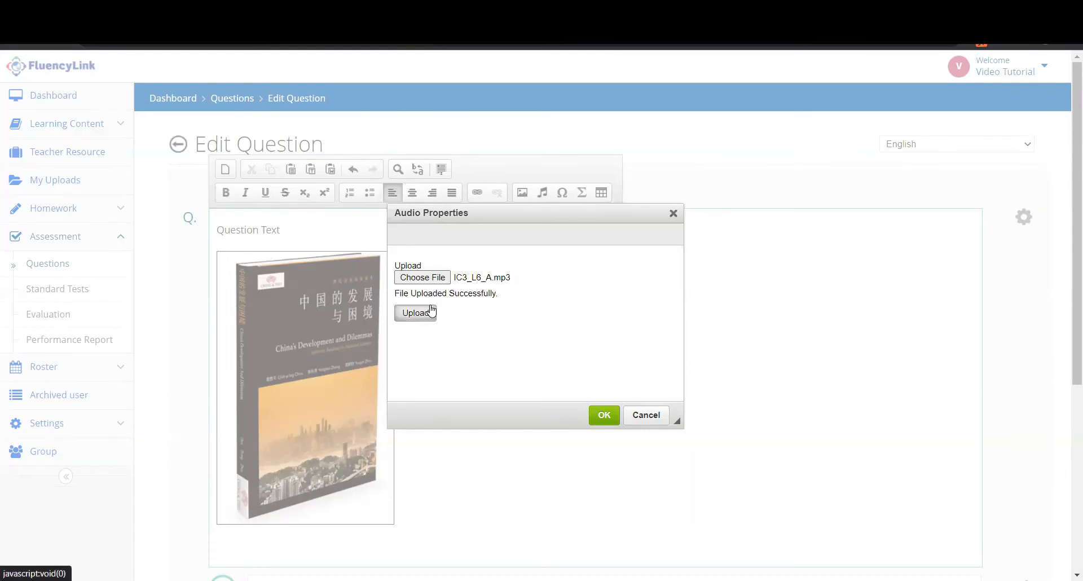
left_click(604, 416)
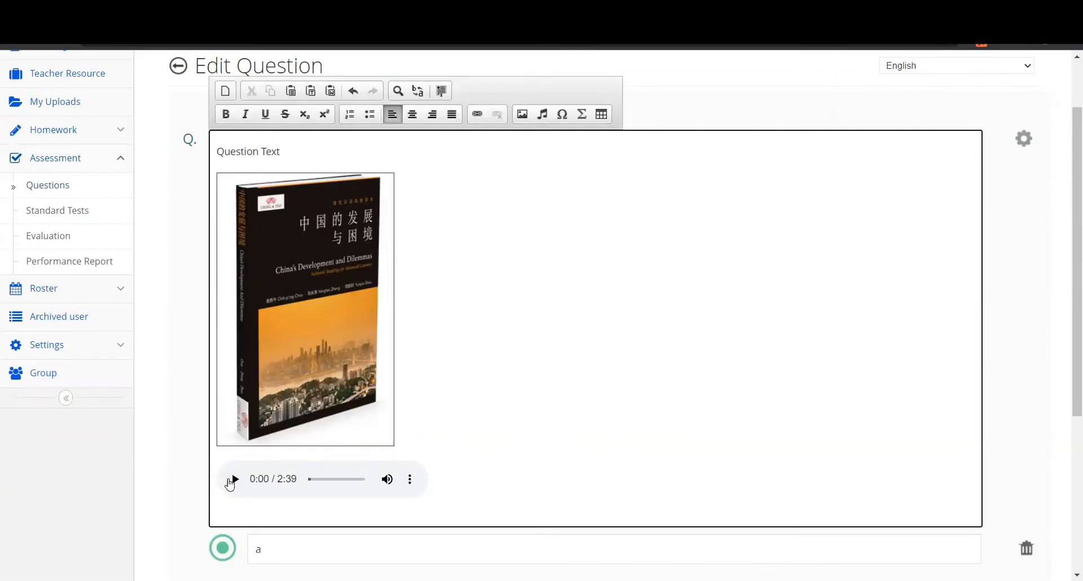
- Check the playback speed options of the audio player inserted in the question
left_click(410, 481)
left_click(388, 480)
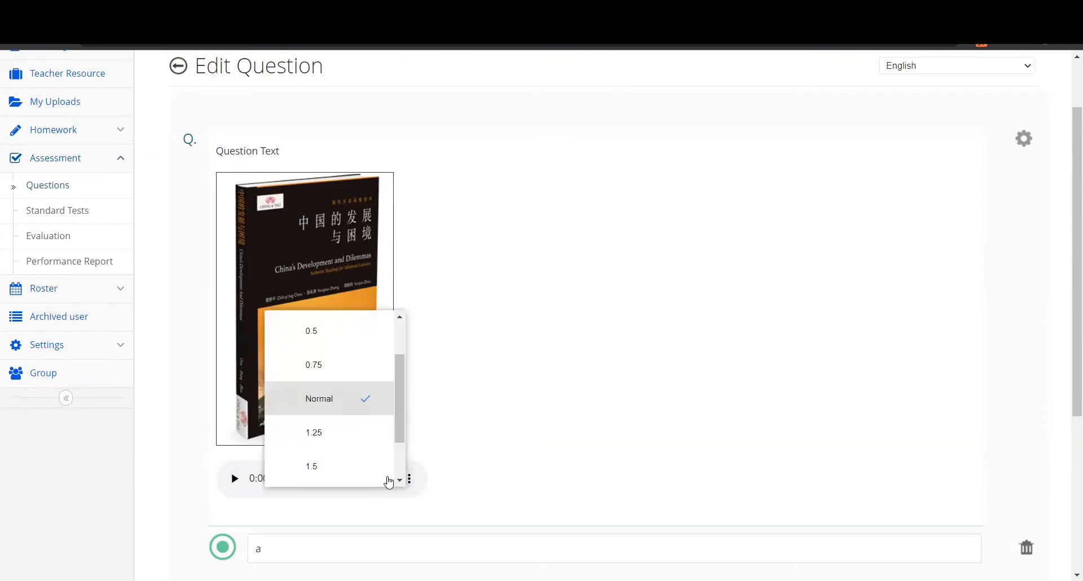
left_click(443, 481)
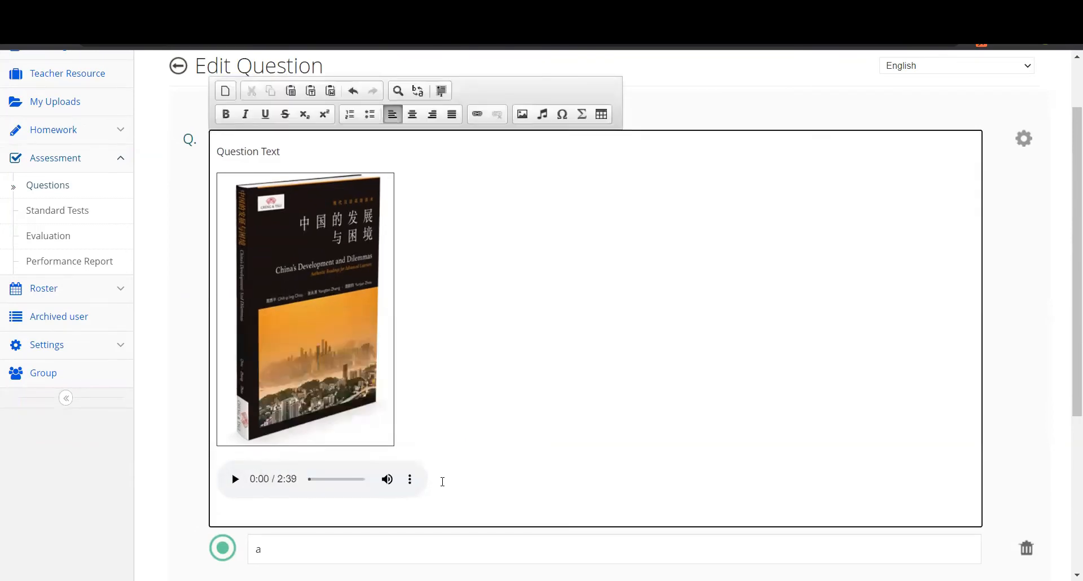
- Insert a table with 3 rows, 2 columns and a width of 500 below the audio player, and open its properties
left_click(607, 119)
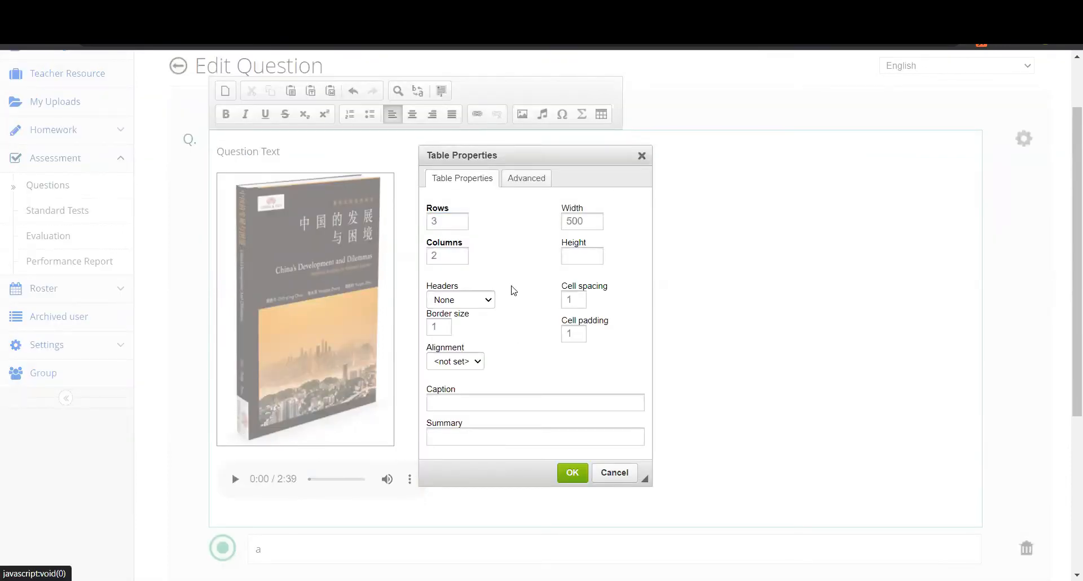
left_click(571, 474)
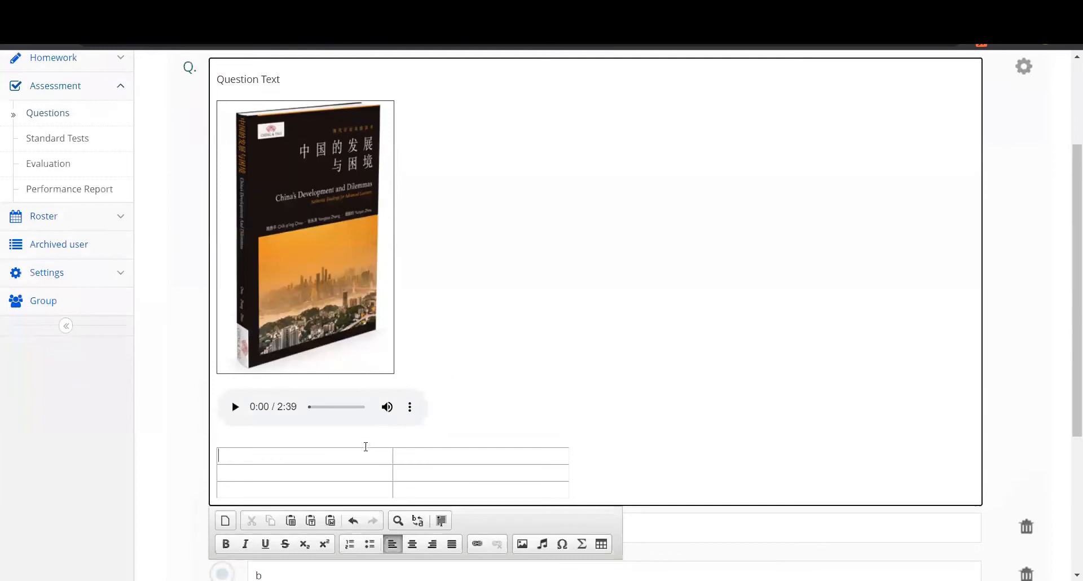
right_click(362, 462)
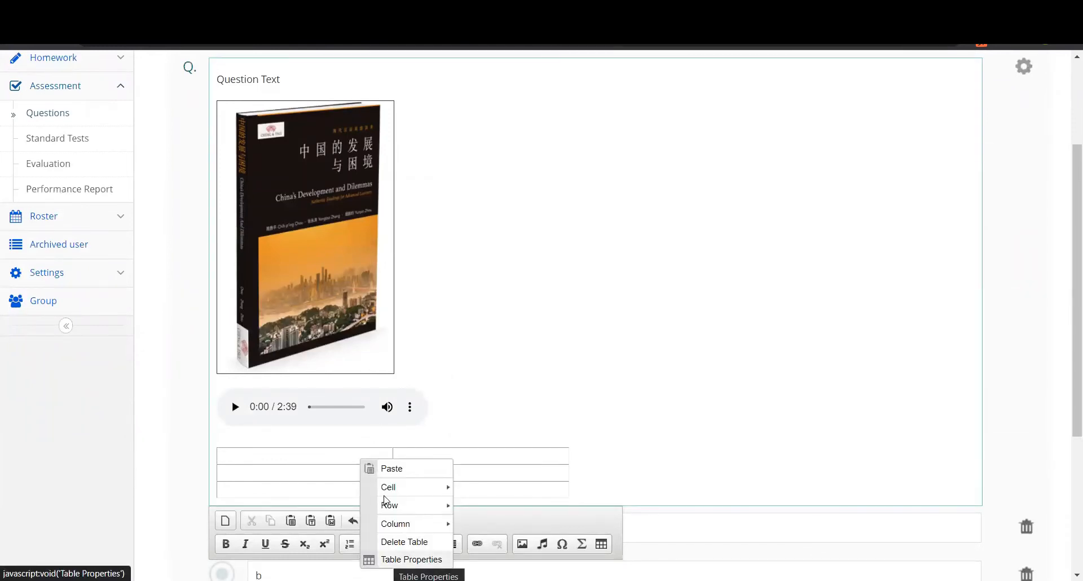
left_click(411, 559)
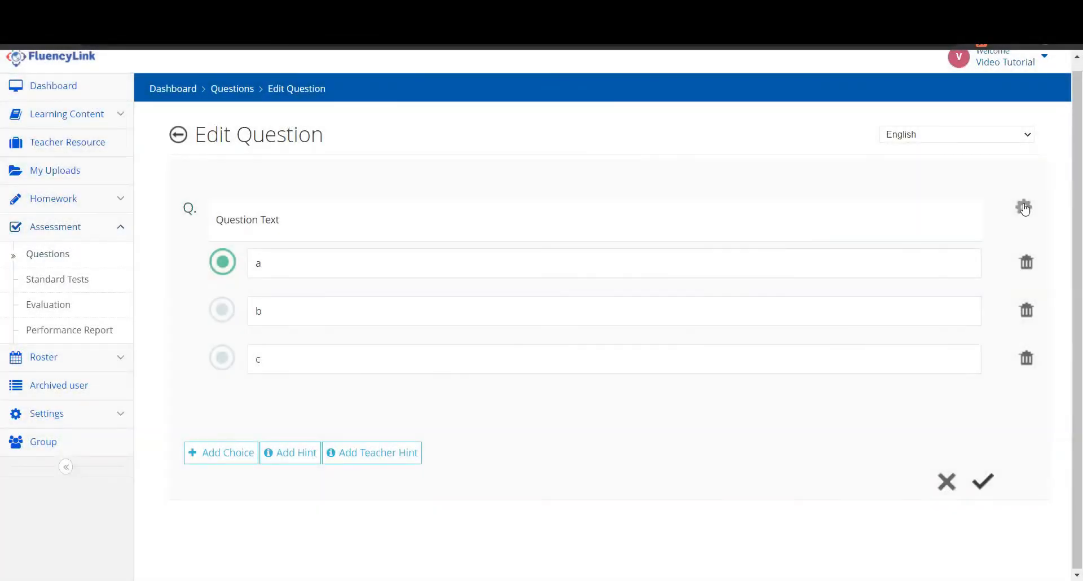
- Turn on Feedback and Feedback on Choices in the question's settings
left_click(1025, 208)
left_click(273, 194)
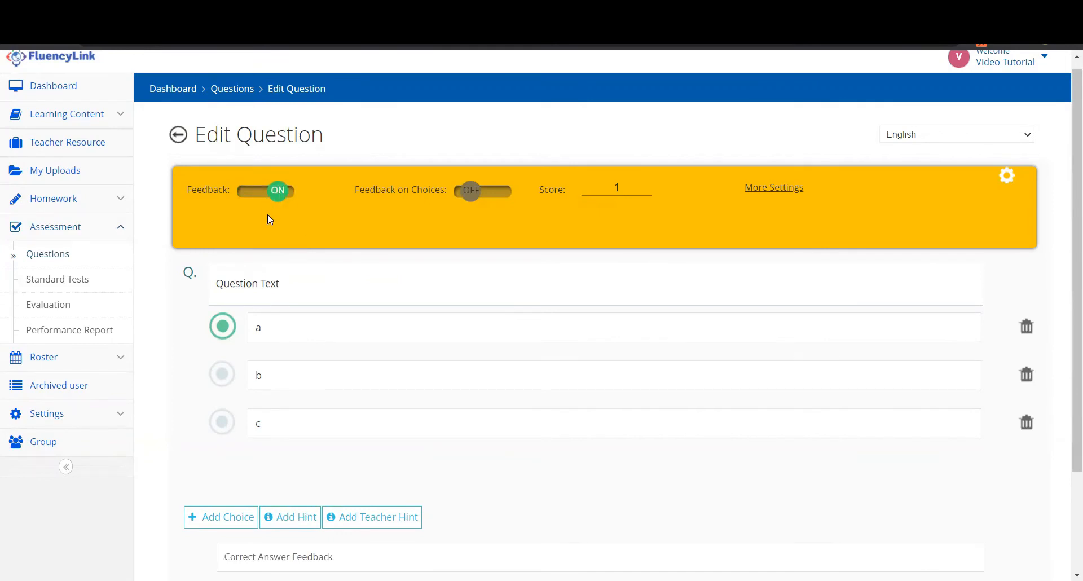
scroll(269, 216, "down", 2)
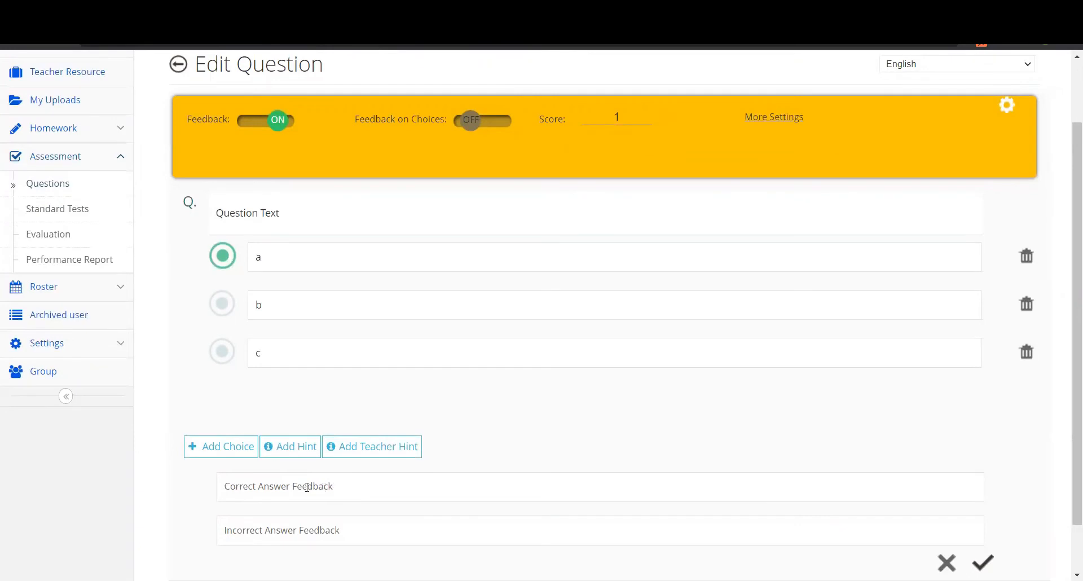
left_click(485, 123)
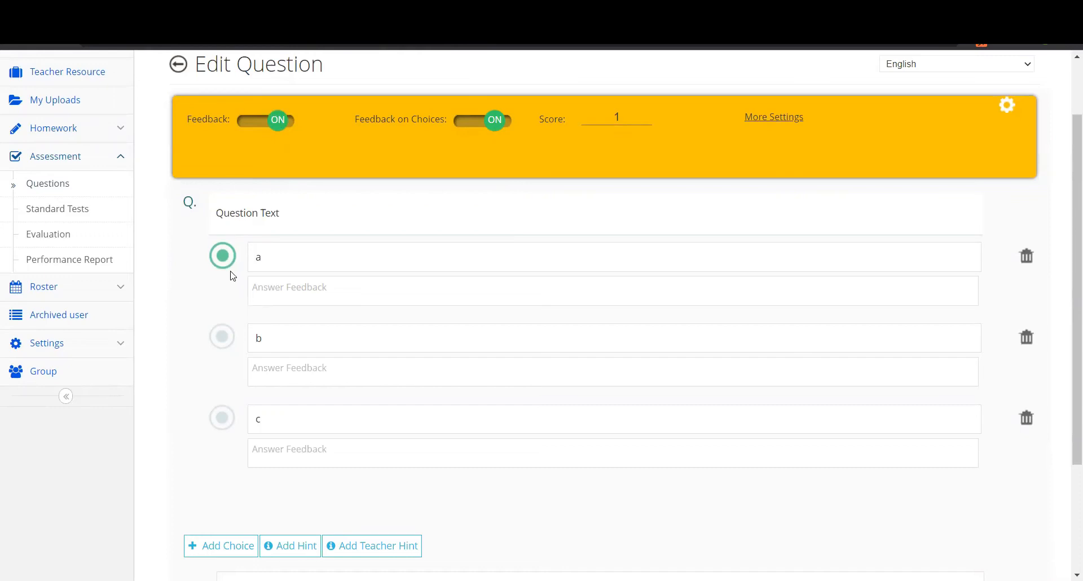
- Set the question's score to 2, turn on Shuffle Choices, and close the settings
left_click(630, 121)
key("BackSpace")
type("2")
left_click(749, 120)
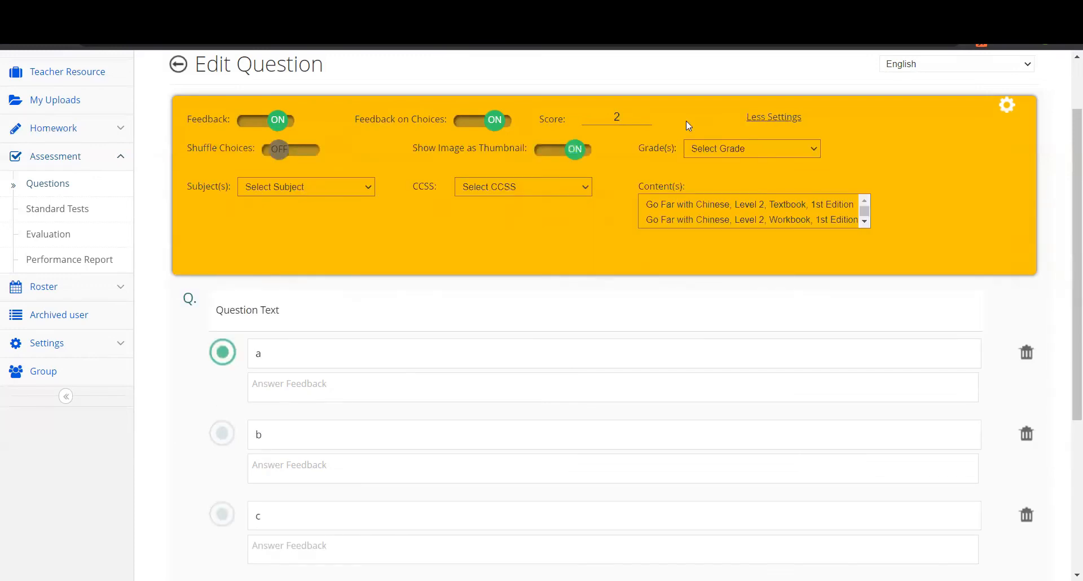
left_click(302, 156)
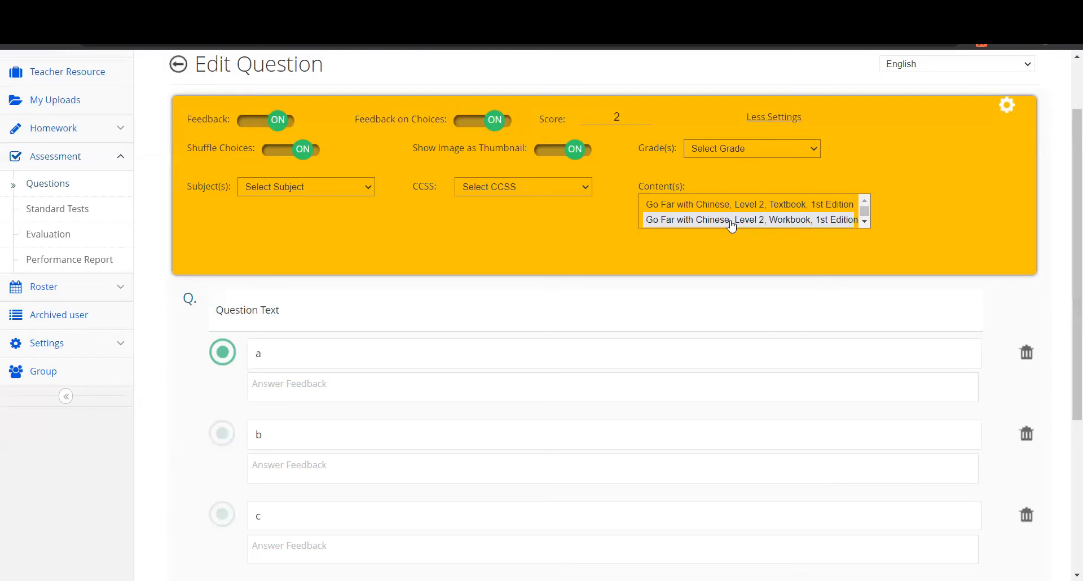
left_click(1007, 110)
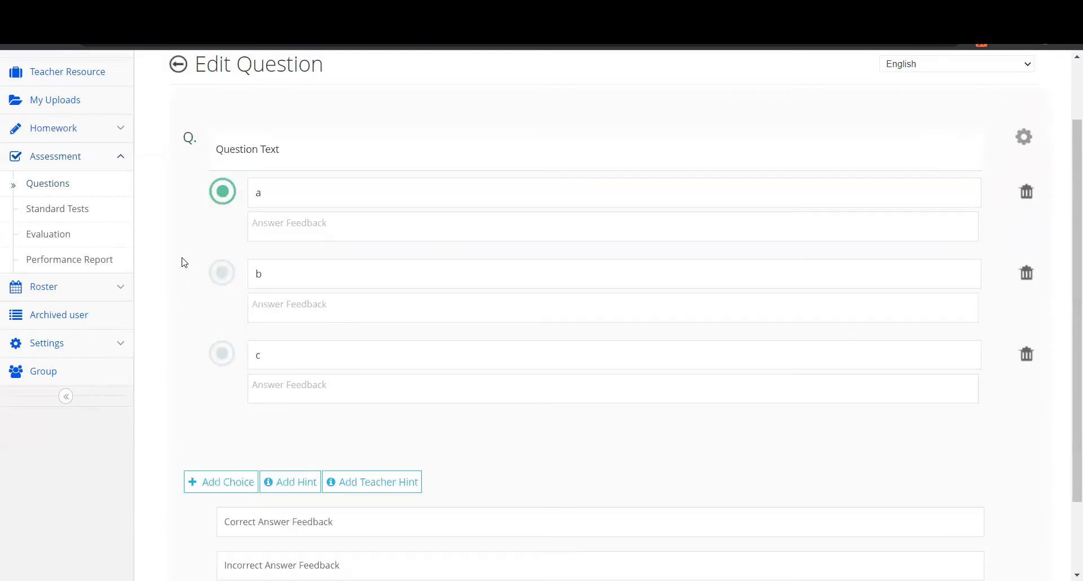
- Add a fourth answer choice to the question and delete it
left_click(218, 484)
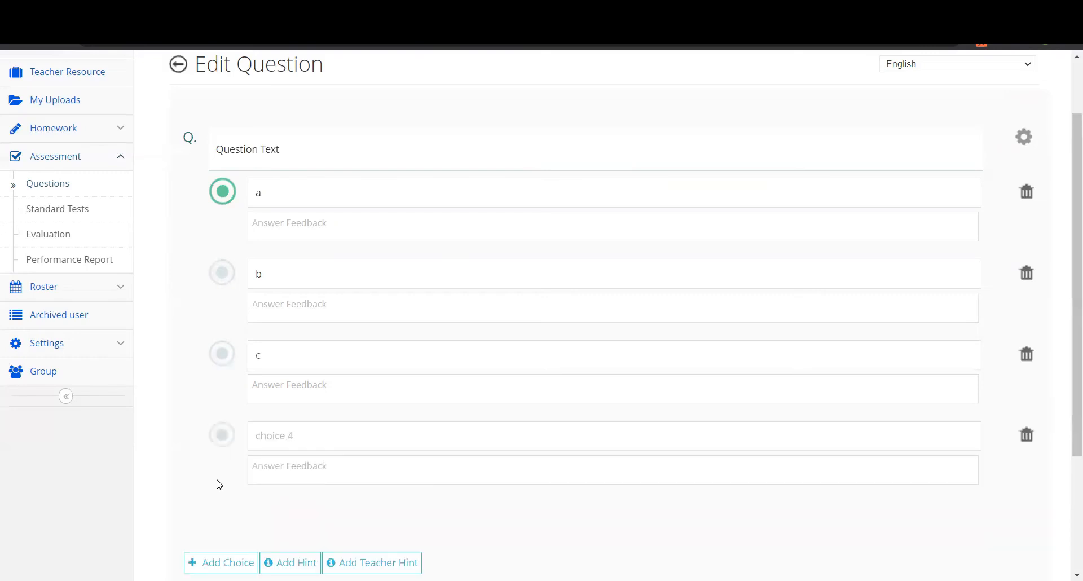
left_click(1027, 437)
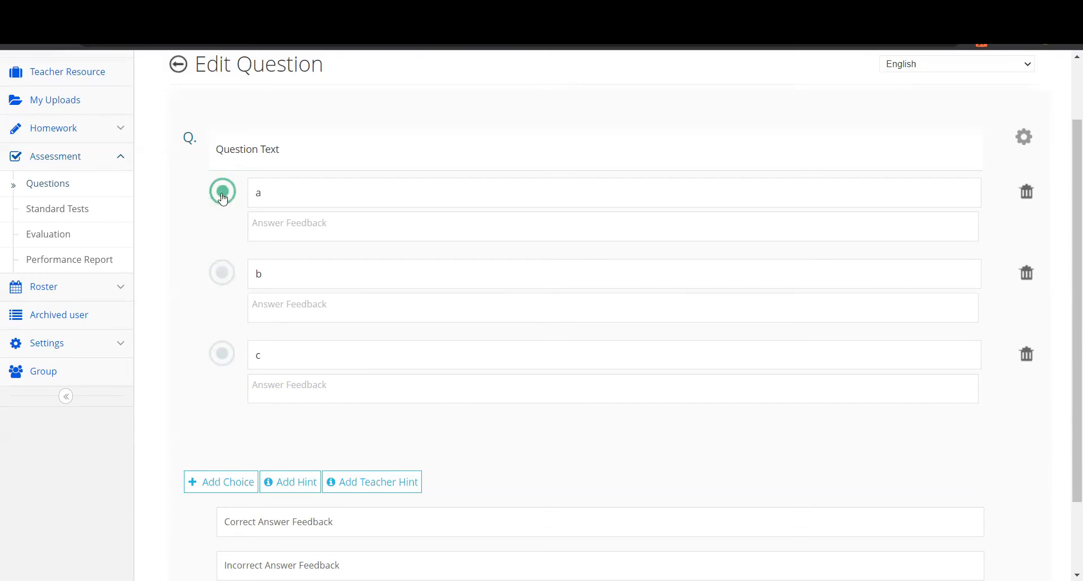
- Add two hint fields to the question
scroll(231, 225, "down", 2)
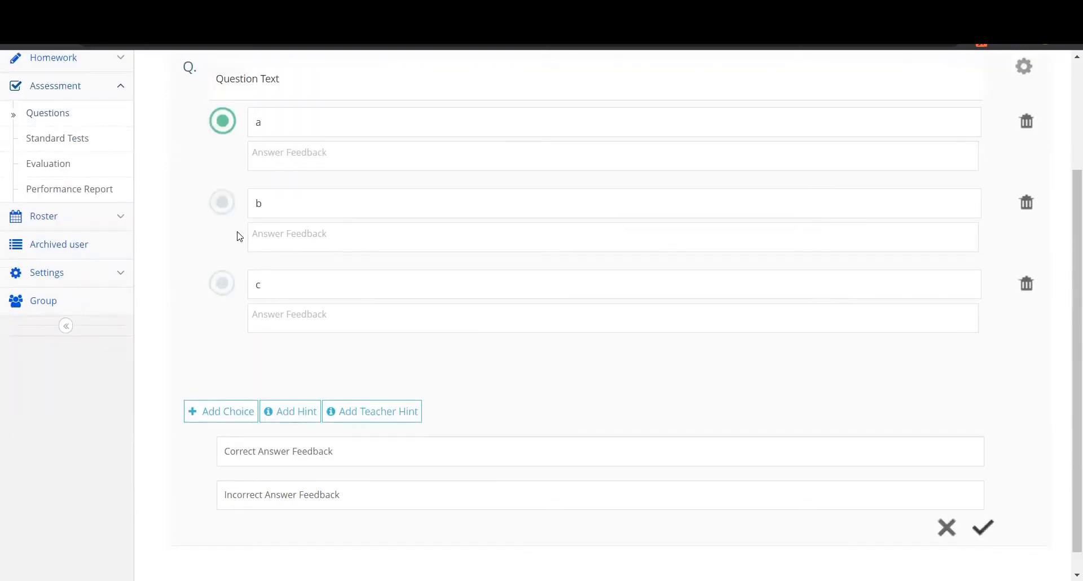
left_click(293, 417)
left_click(248, 424)
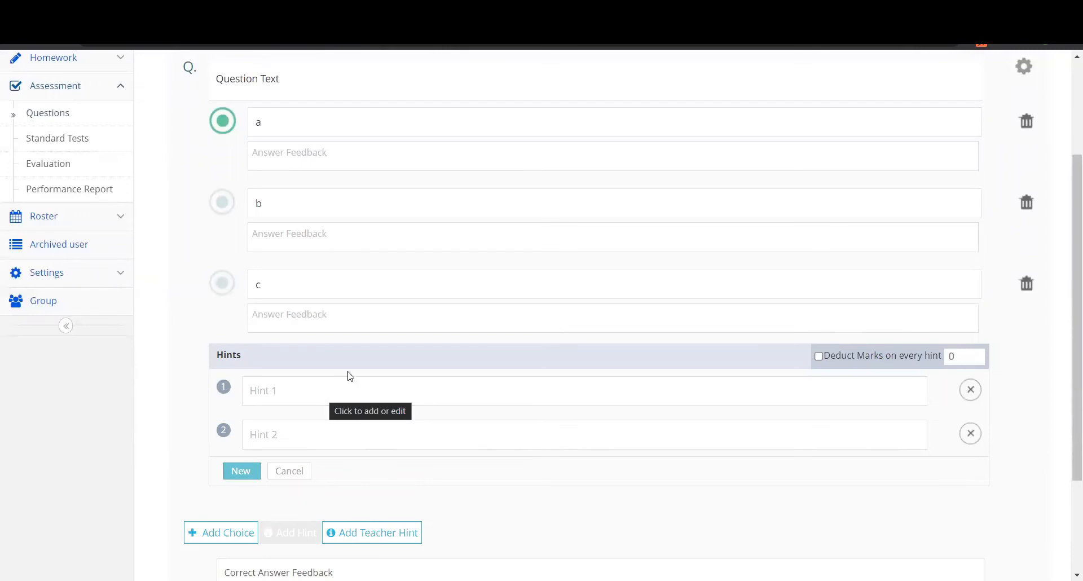
- Try enabling the deduction of marks on every hint with a value of 0.5
left_click(820, 358)
key("Tab")
type("0.5")
- Add a teacher hint field to the question
left_click(372, 533)
scroll(357, 494, "down", 2)
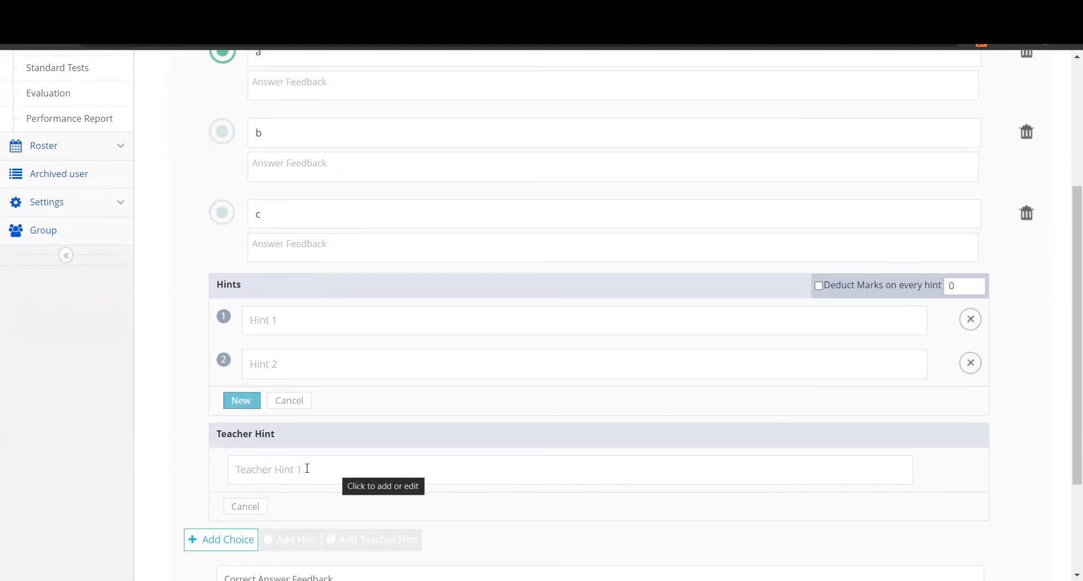
- Save the edited question with its hint and teacher hint fields
scroll(733, 506, "down", 3)
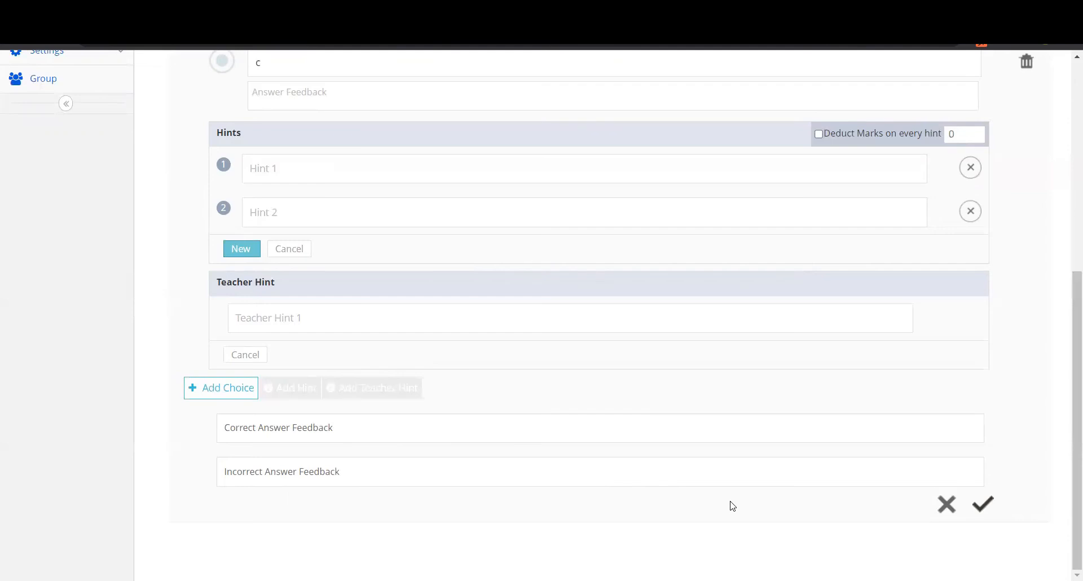
left_click(985, 505)
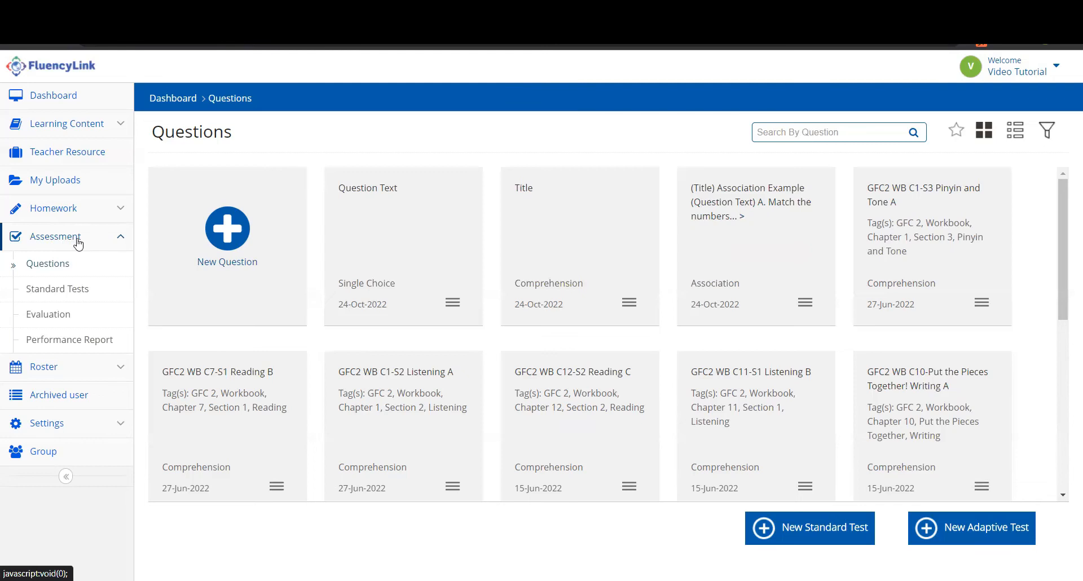
- Create a new single choice question titled Q1 with the answer choices a, b, c and d
left_click(233, 235)
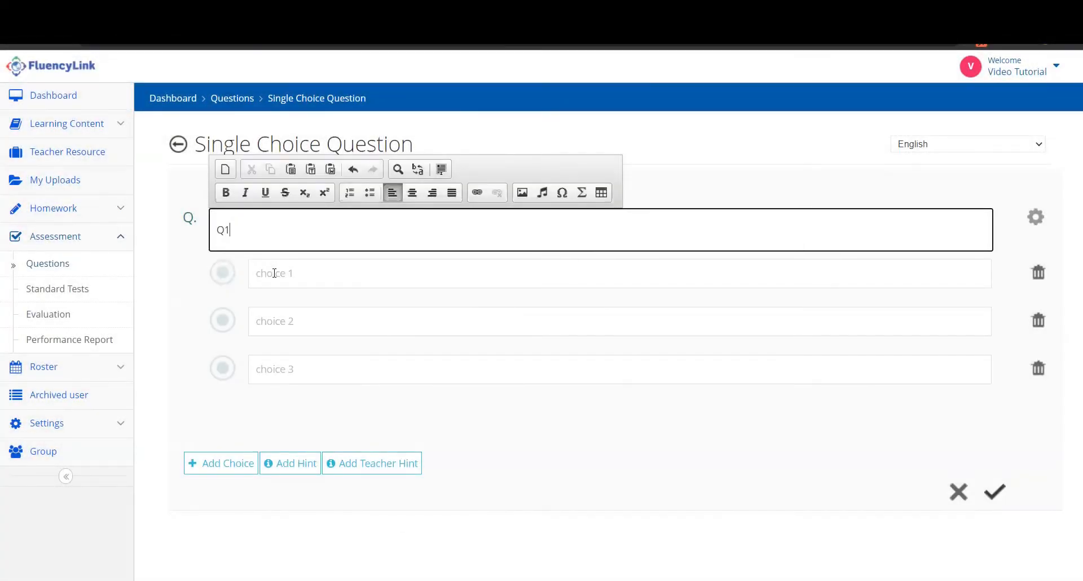
left_click(274, 271)
type("a")
key("Tab")
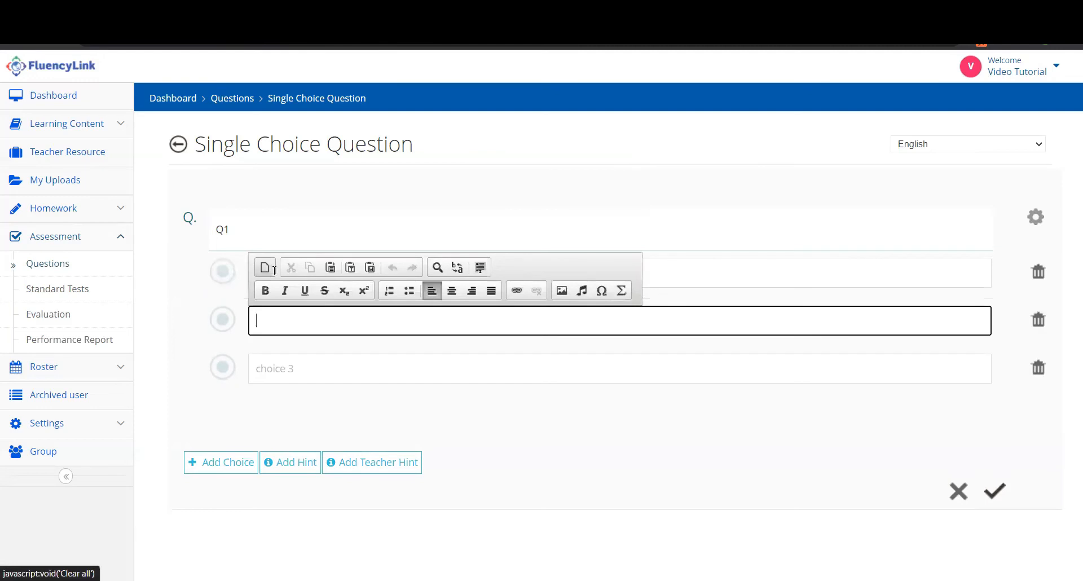
type("d")
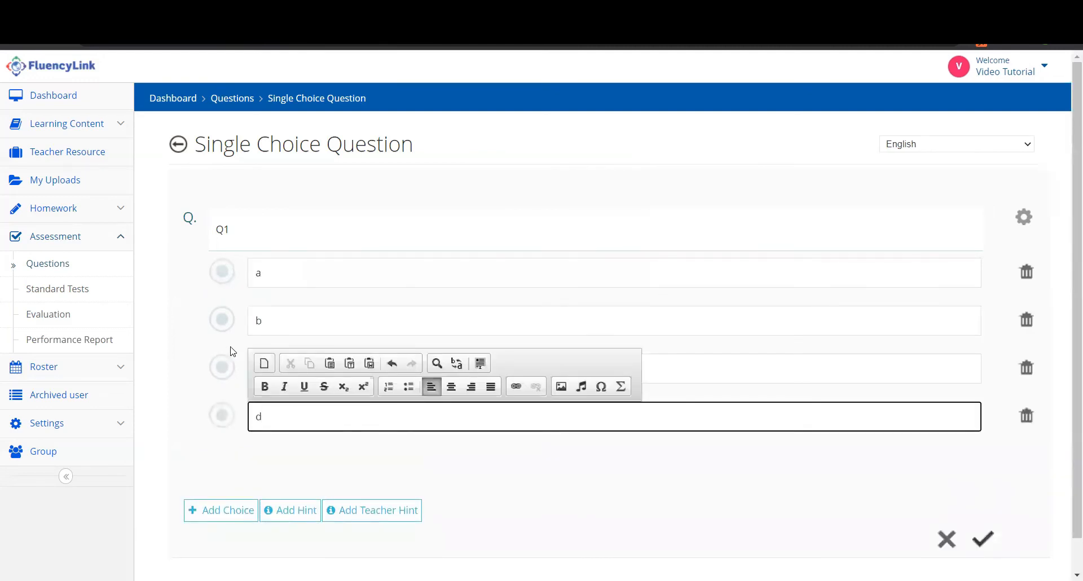
- Mark choice b as the correct answer, and answer True in section 2.4 of the sample test
left_click(219, 322)
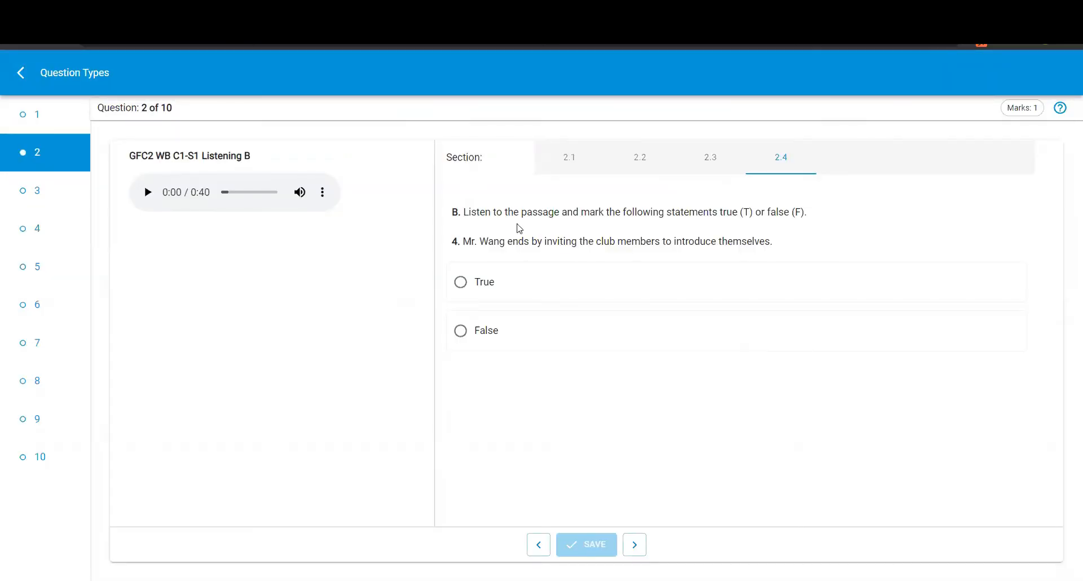
left_click(582, 290)
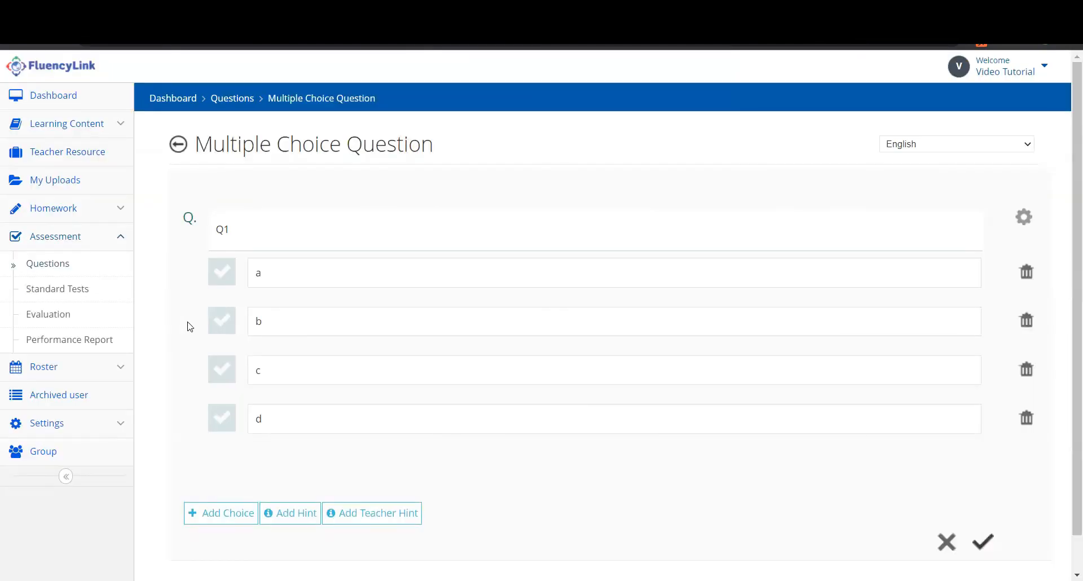
- Mark choices b, c and d as correct in the multiple choice question, and toggle the marks on a and d
left_click(223, 327)
left_click(223, 368)
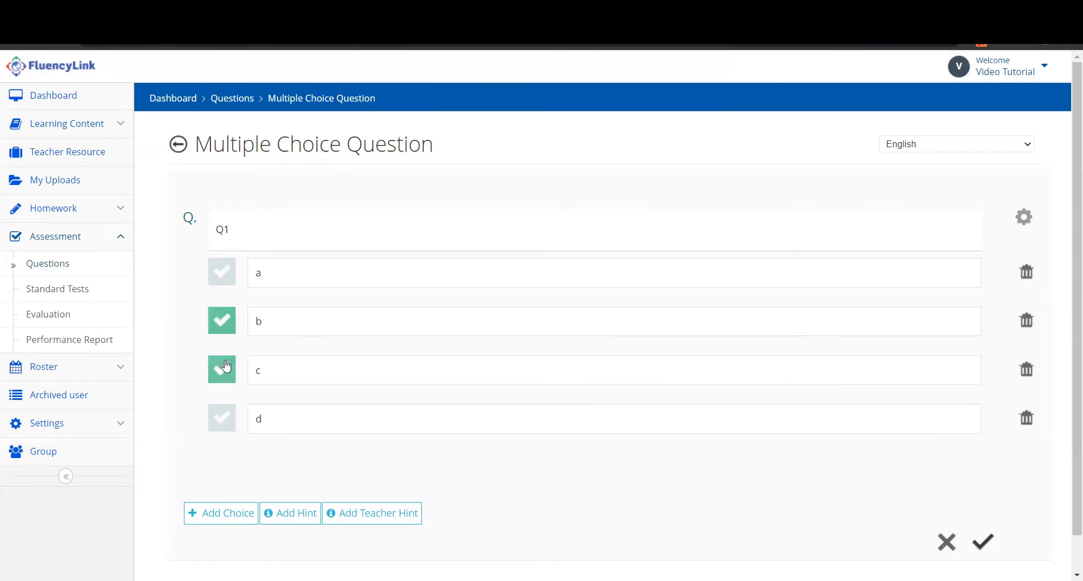
left_click(231, 418)
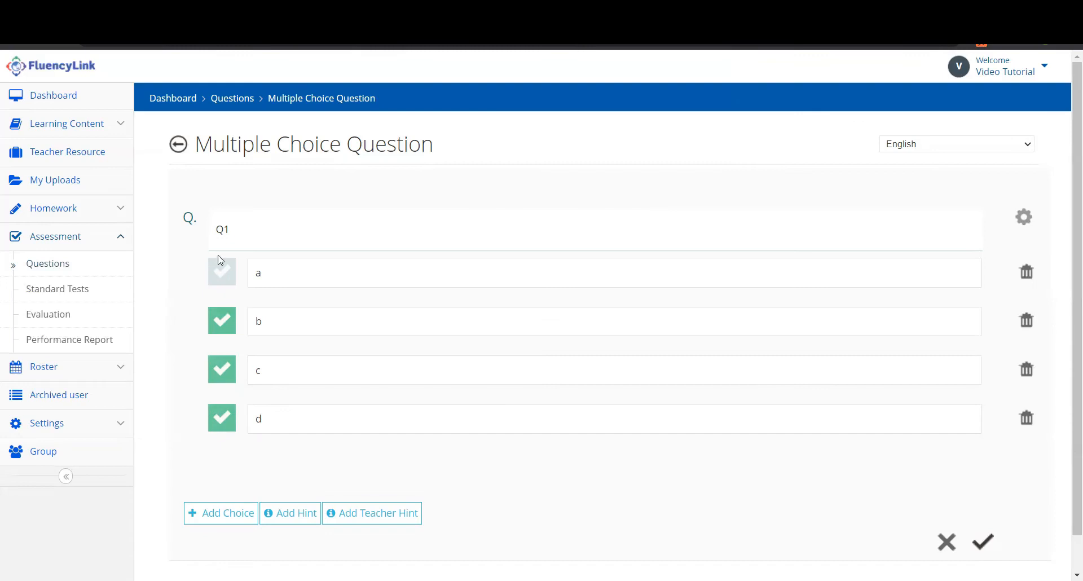
left_click(223, 274)
left_click(226, 280)
left_click(225, 417)
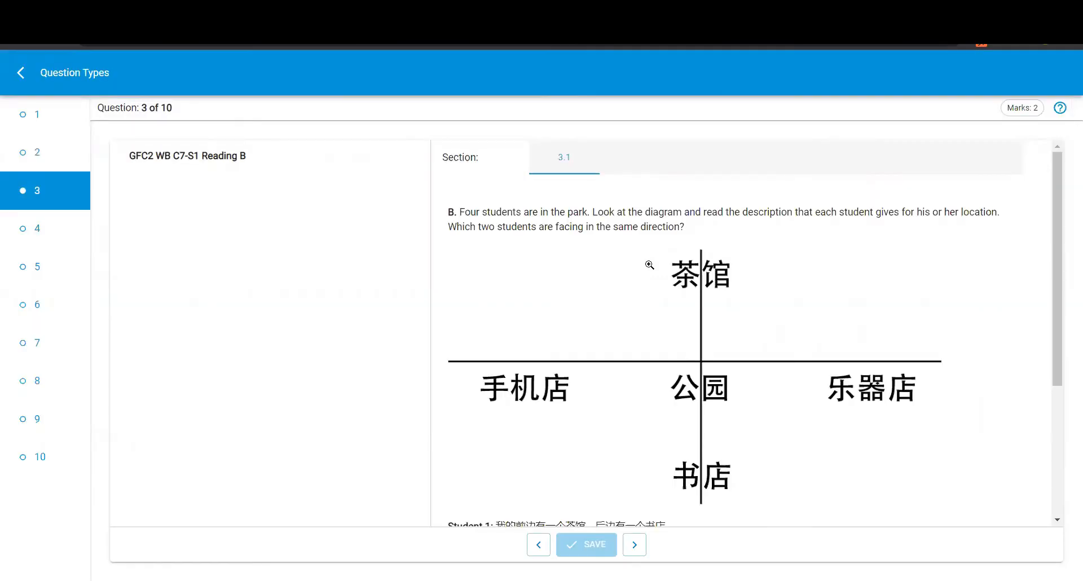
- Select Student 1 and Student 2 as the answers to question 3 of the sample test
scroll(650, 265, "down", 4)
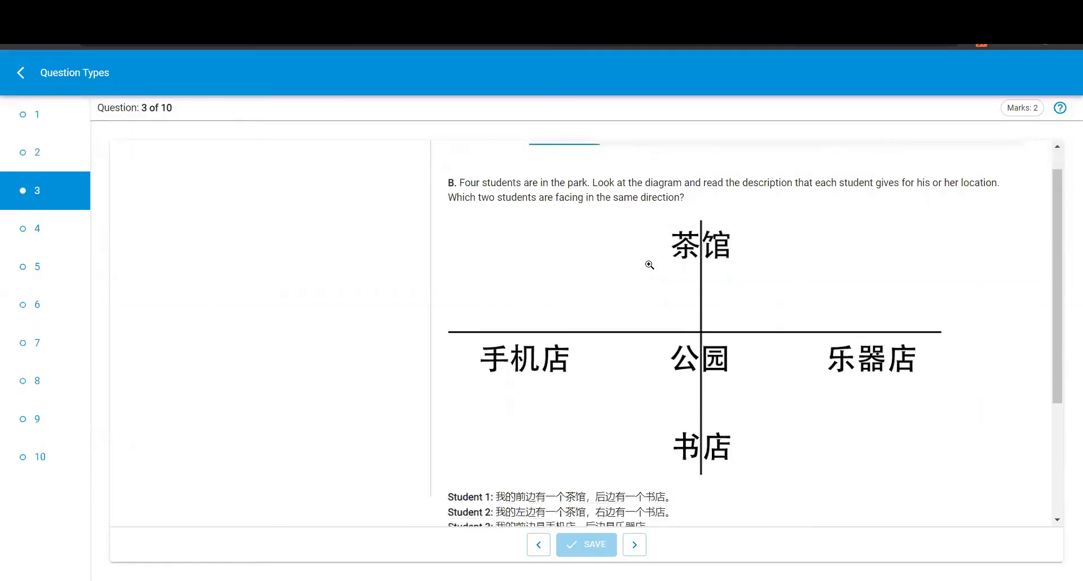
left_click(496, 397)
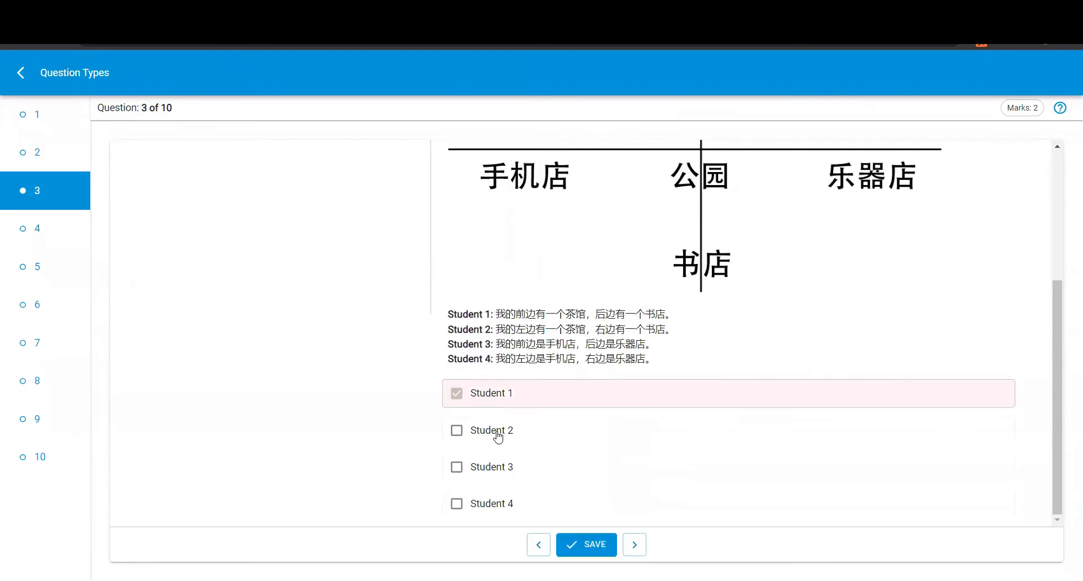
left_click(498, 434)
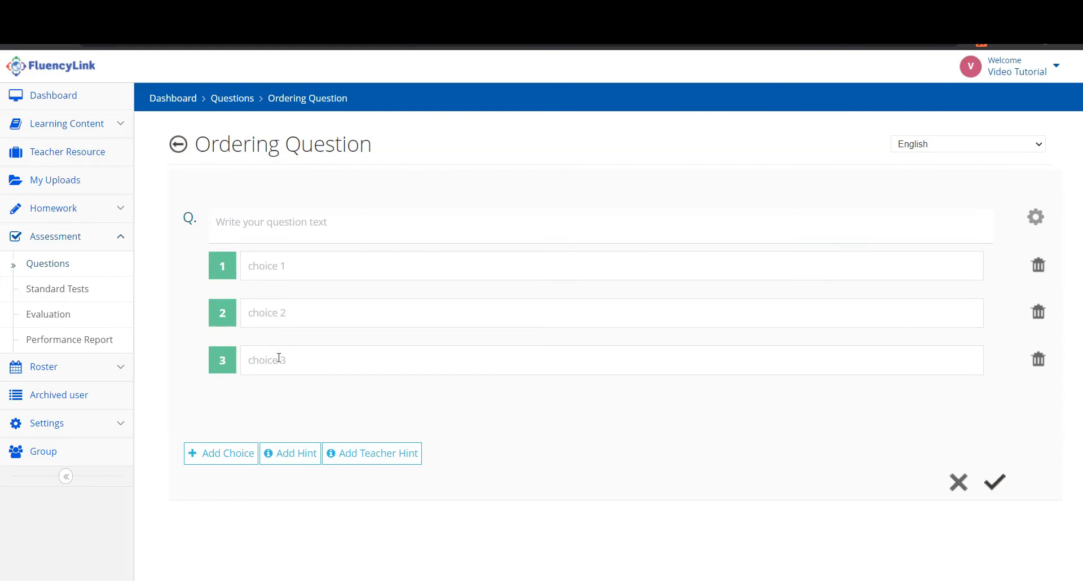
- Add a choice to the ordering question, and reorder the pinyin in sample section 4.2, moving ménpiào and yuèduì up to first place in turn
left_click(247, 452)
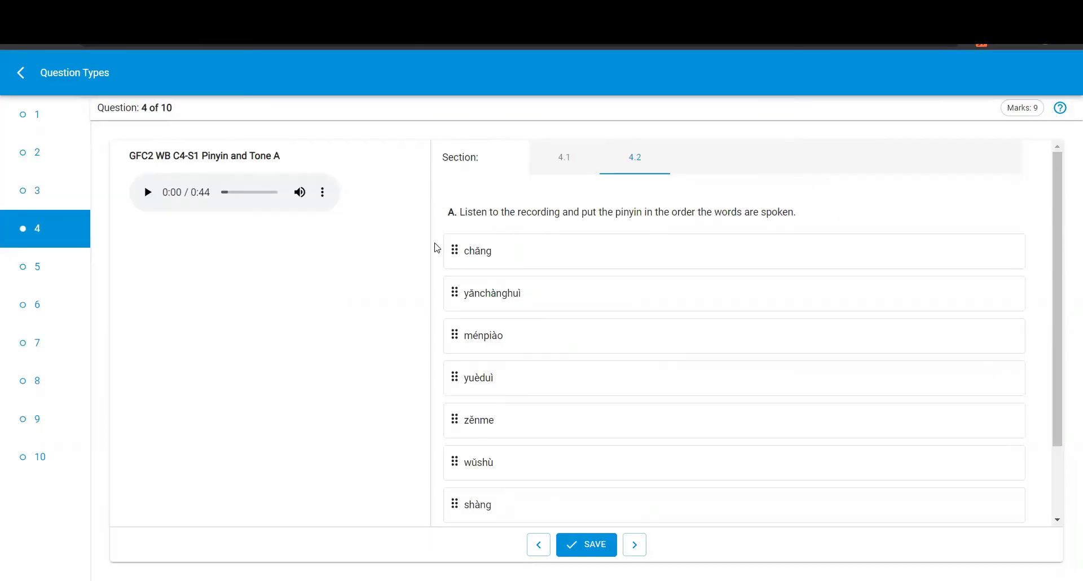
mouse_move(456, 250)
left_mouse_down()
mouse_move(469, 309)
mouse_move(452, 248)
left_mouse_up()
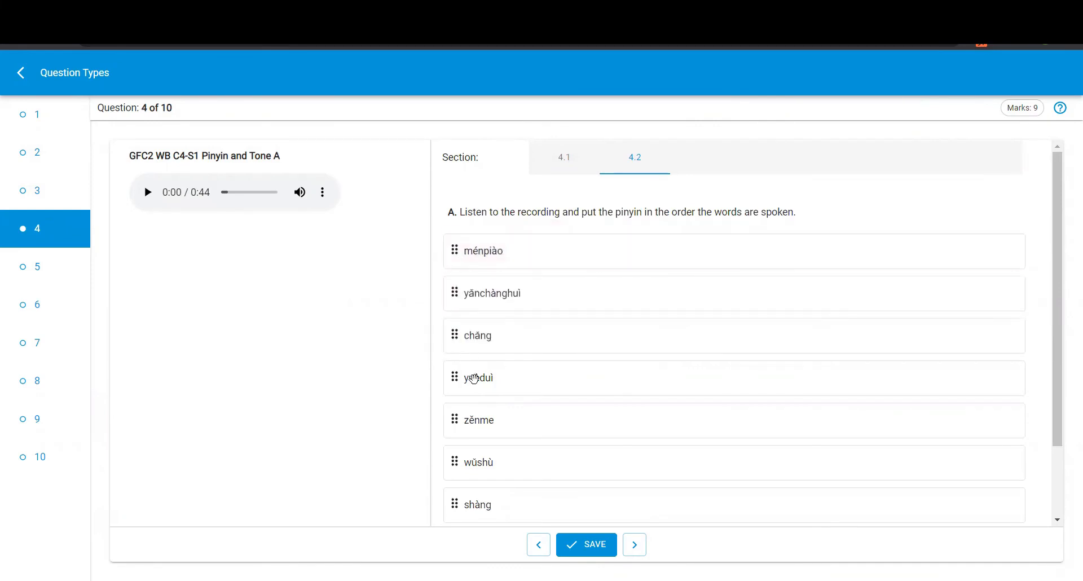
left_click_drag(481, 377, 481, 248)
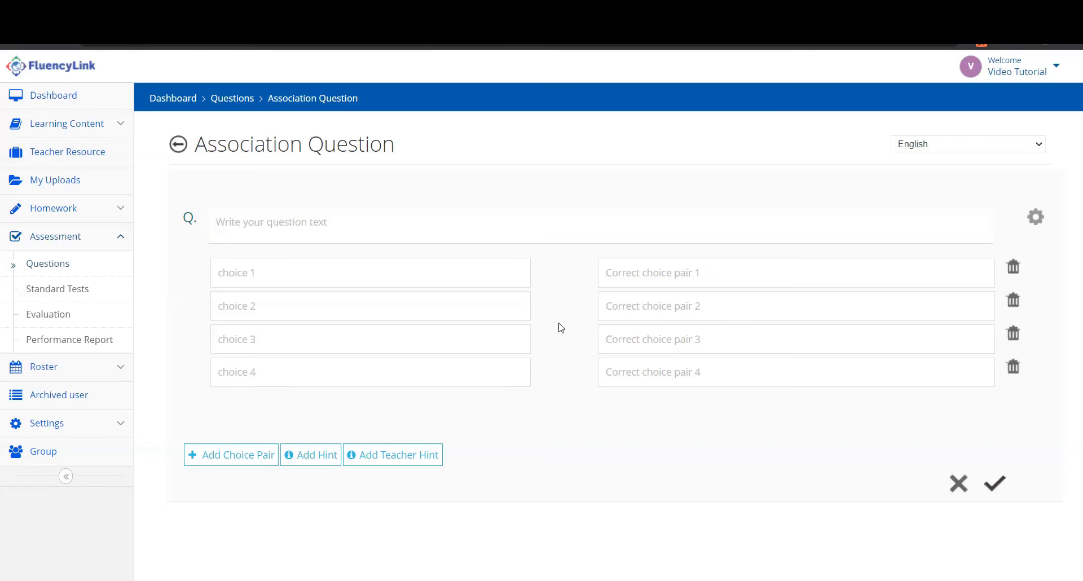
- Expand the association question's full settings and switch on Fixed Left Panel
left_click(1035, 217)
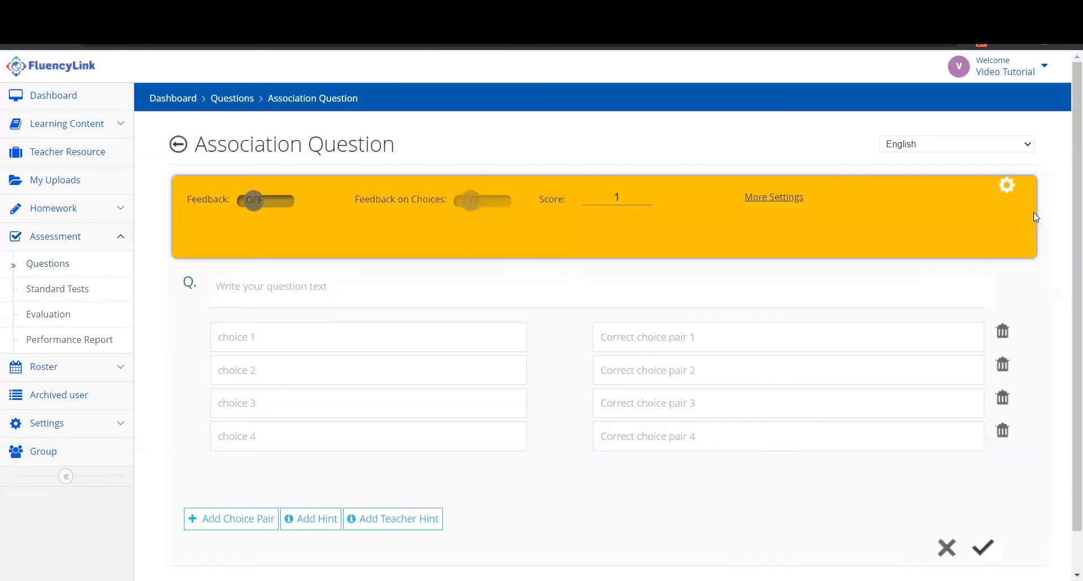
left_click(778, 198)
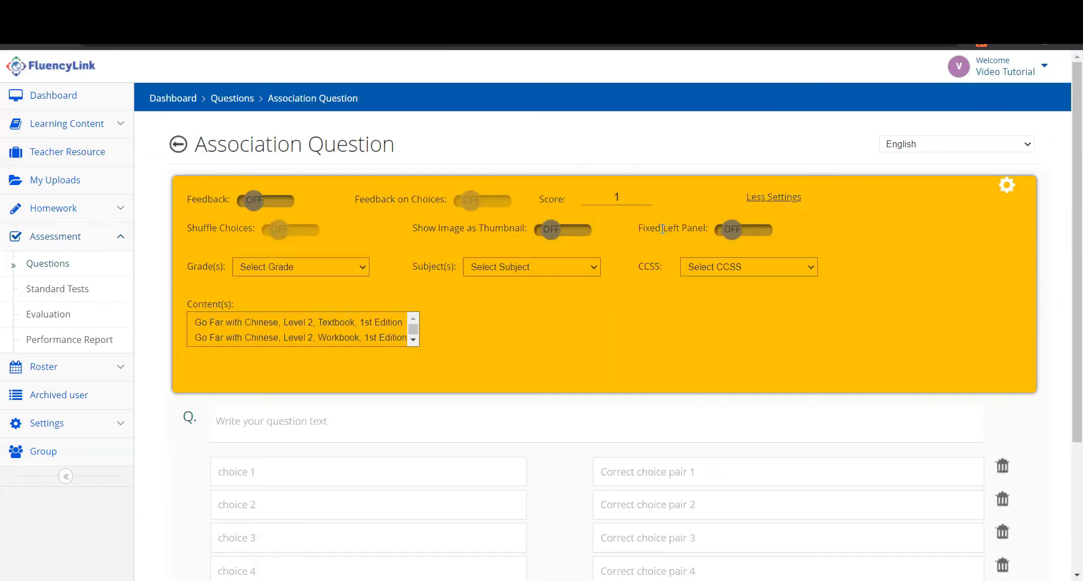
left_click(731, 229)
scroll(694, 235, "down", 3)
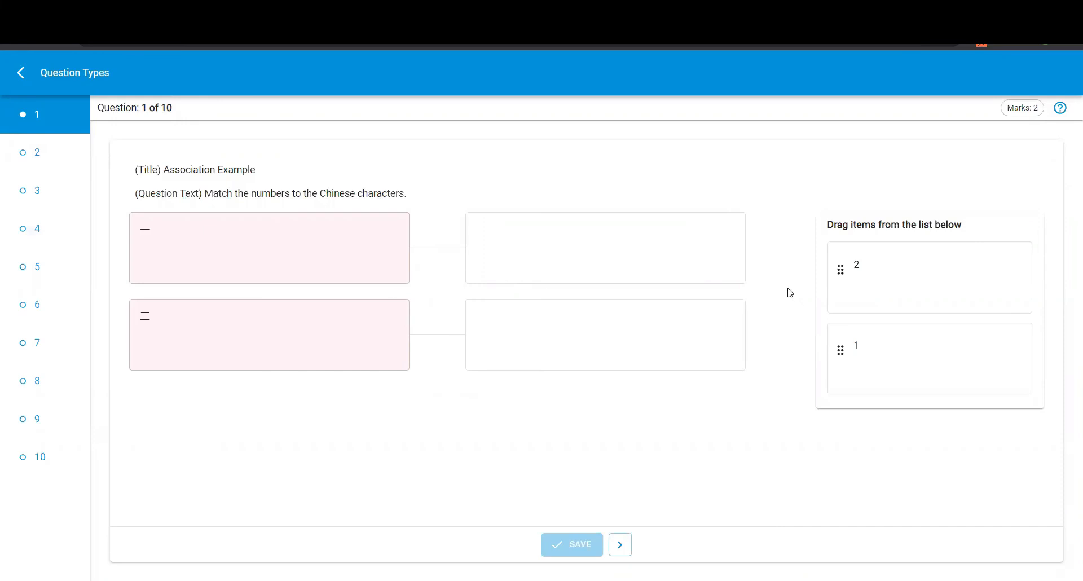
- Match 1 to 一 and 2 to 二 in the sample association question
left_click_drag(873, 358, 510, 234)
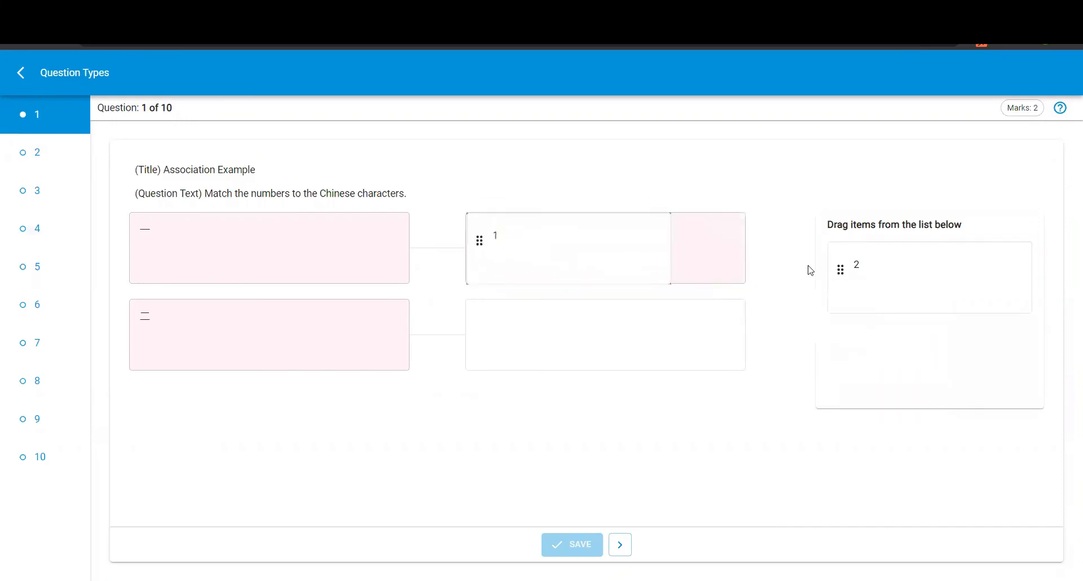
left_click_drag(878, 276, 658, 314)
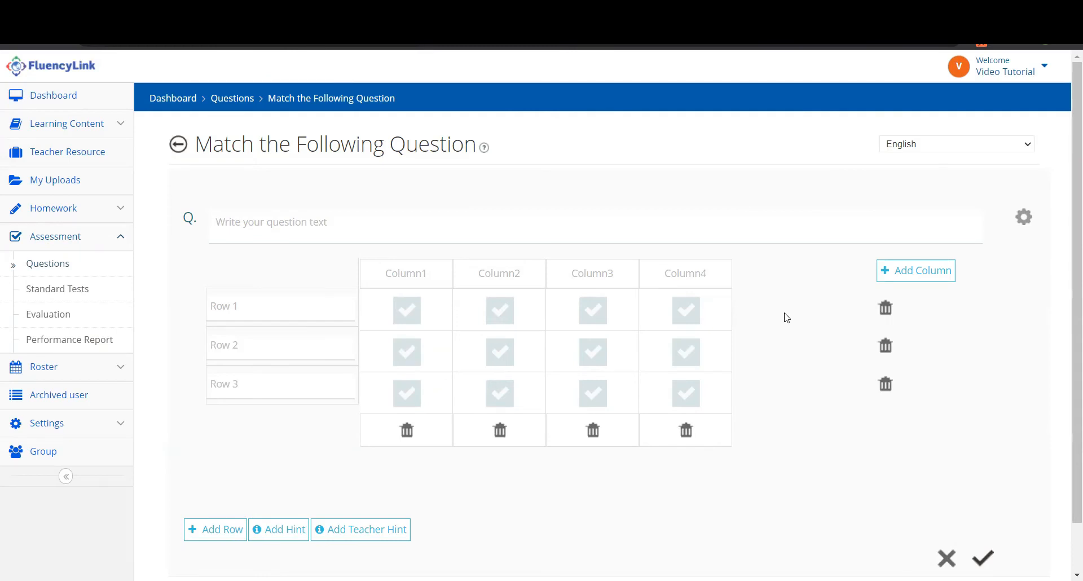
- Mark Column1 as correct for Row 1 and Column2 for Row 2 in the matching grid
left_click(409, 312)
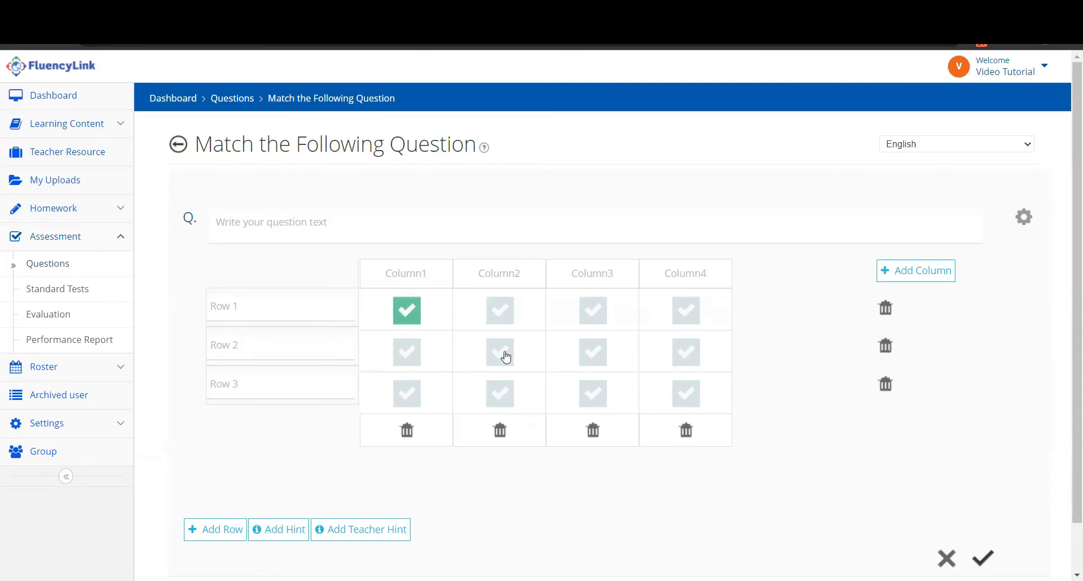
left_click(506, 355)
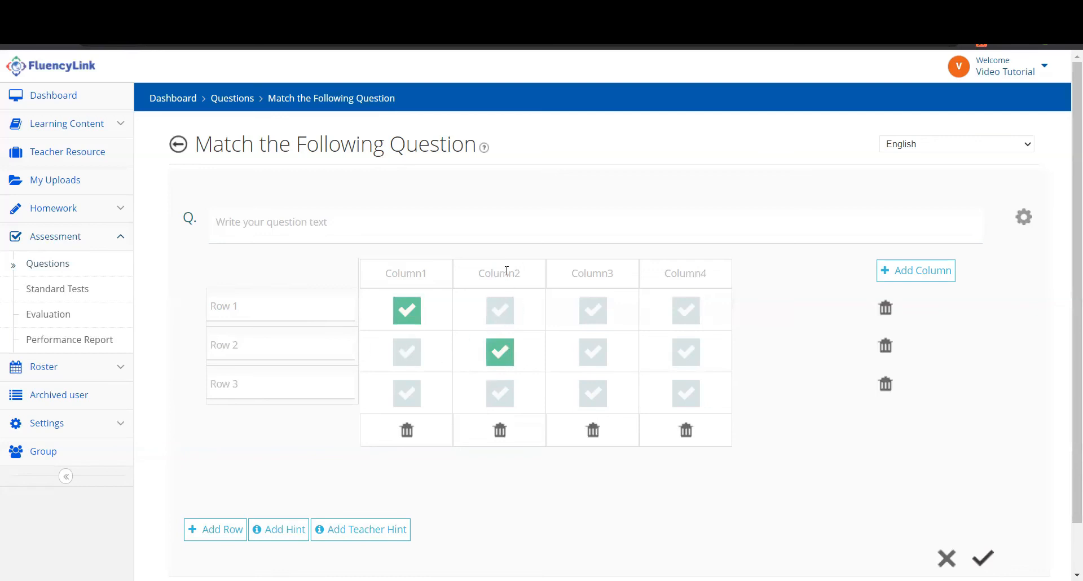
- Add a fifth column and a fourth row to the matching grid and delete both
left_click(916, 270)
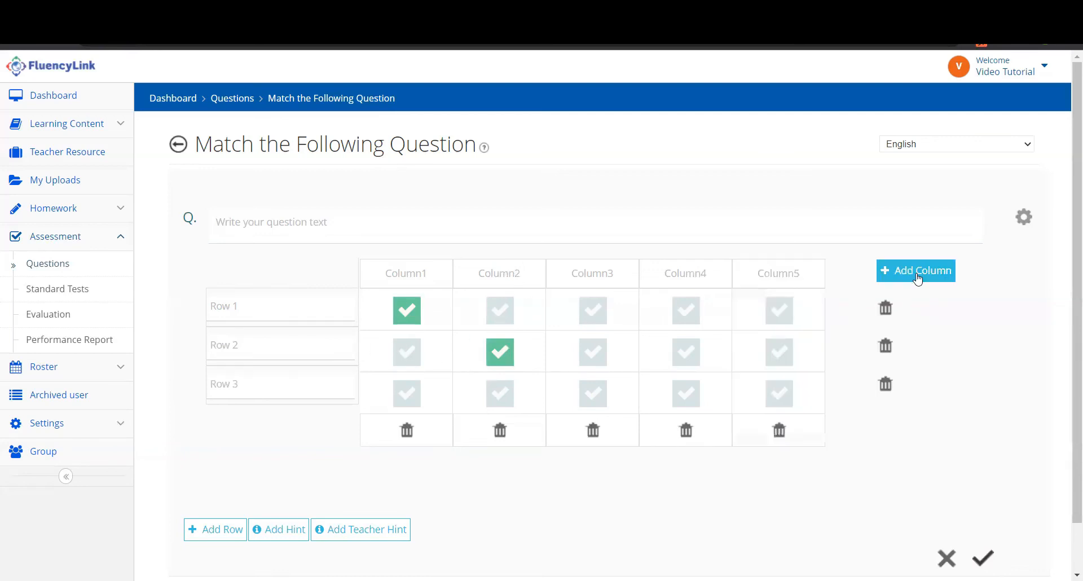
left_click(214, 530)
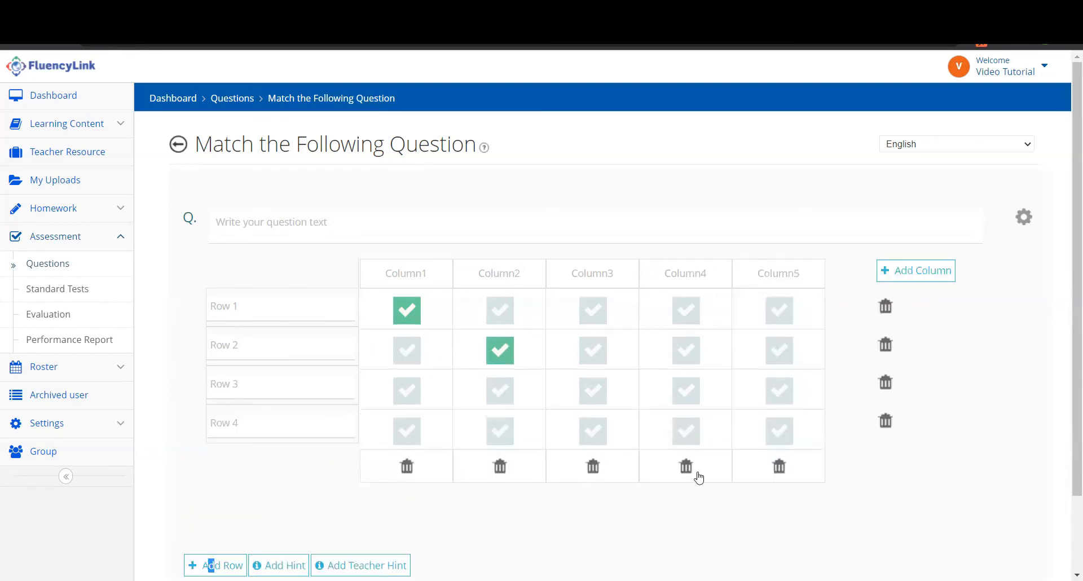
left_click(780, 466)
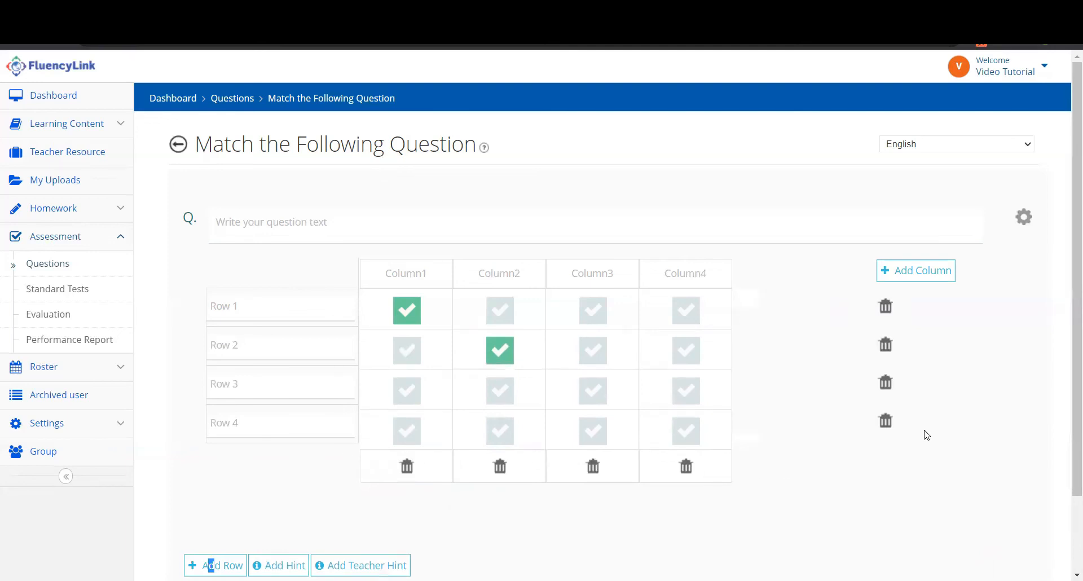
left_click(886, 421)
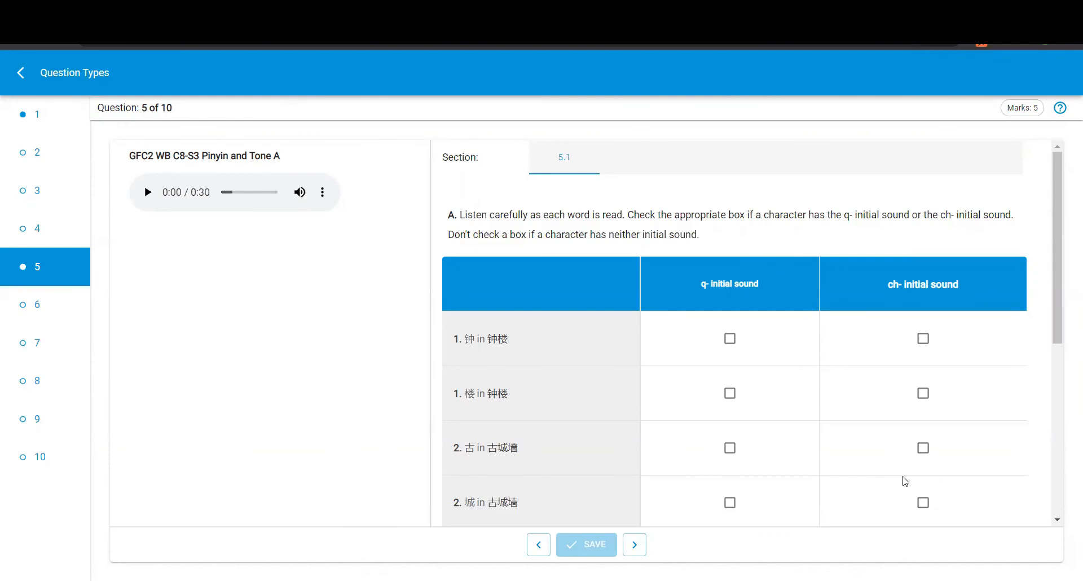
- In sample question 5, check the ch- initial sound for 城 and the q- initial sound for 墙
left_click(923, 503)
scroll(864, 426, "down", 1)
scroll(866, 428, "down", 3)
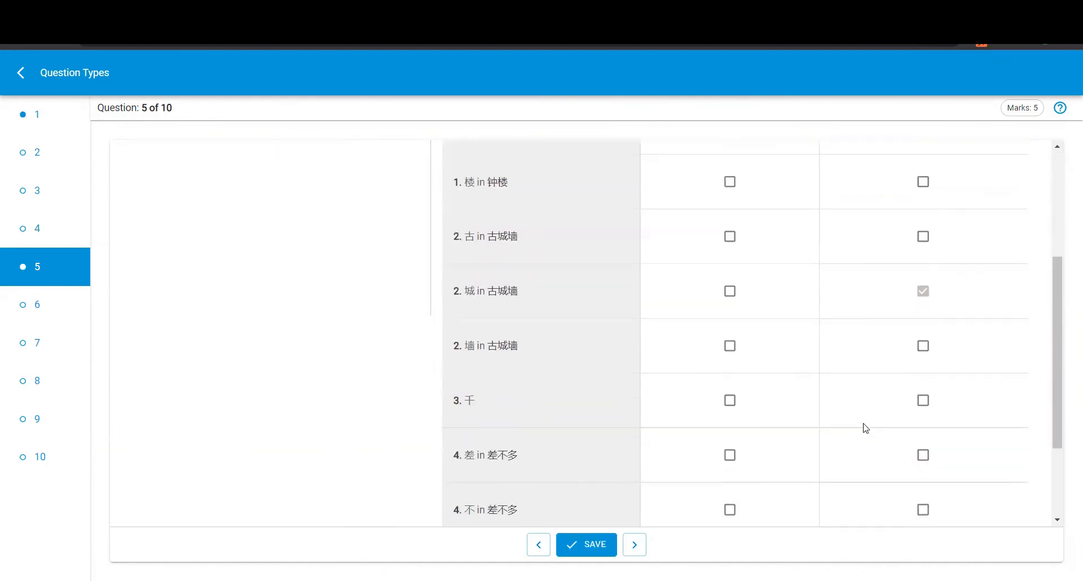
left_click(731, 347)
- Write the fill in the blanks question "This is a" followed by a blank with the answer "blank"
type("is ")
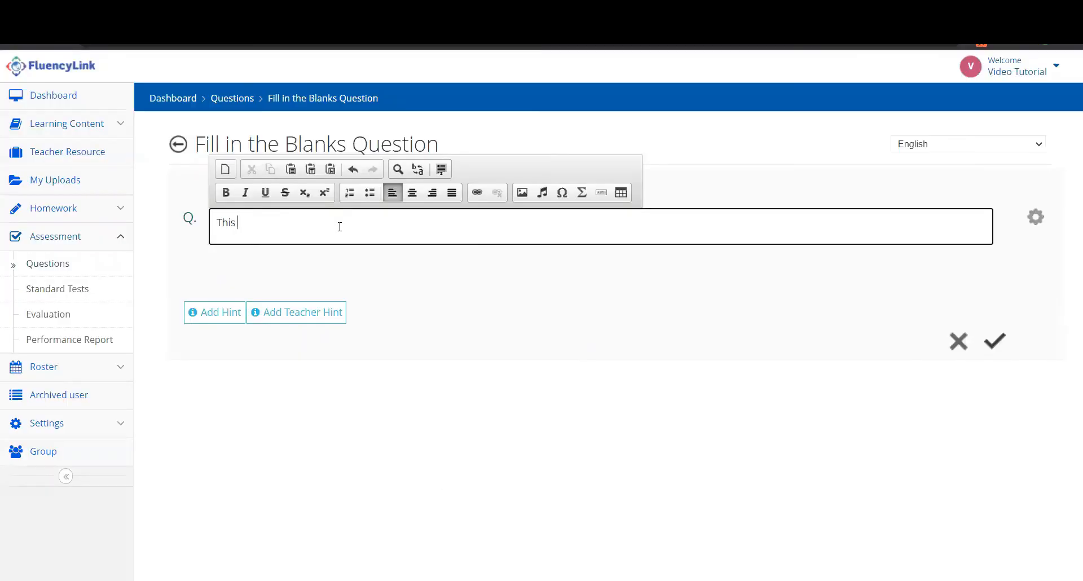
type("is a")
left_click(603, 200)
left_click(289, 298)
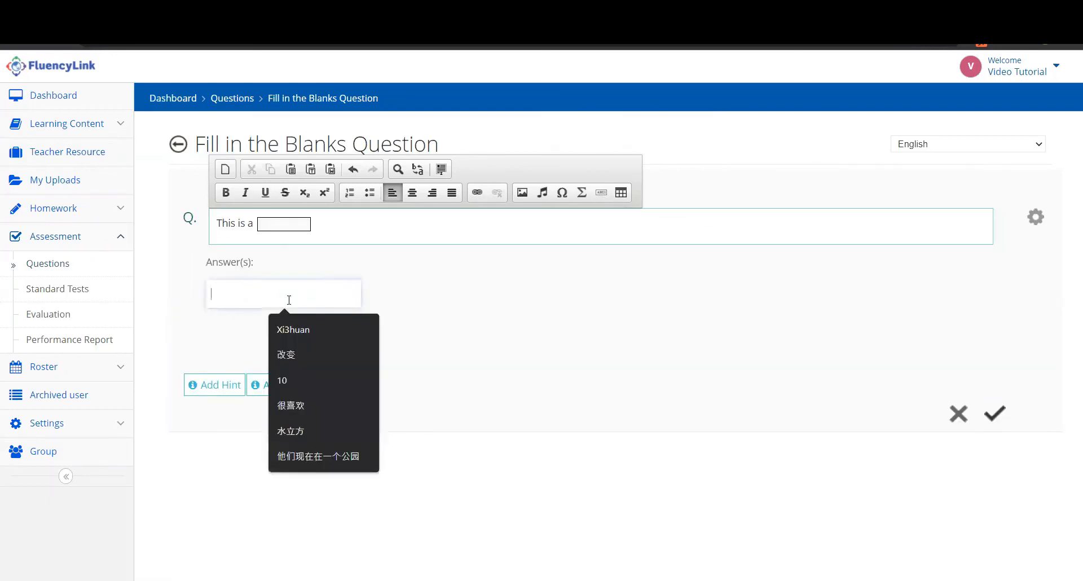
type("blank")
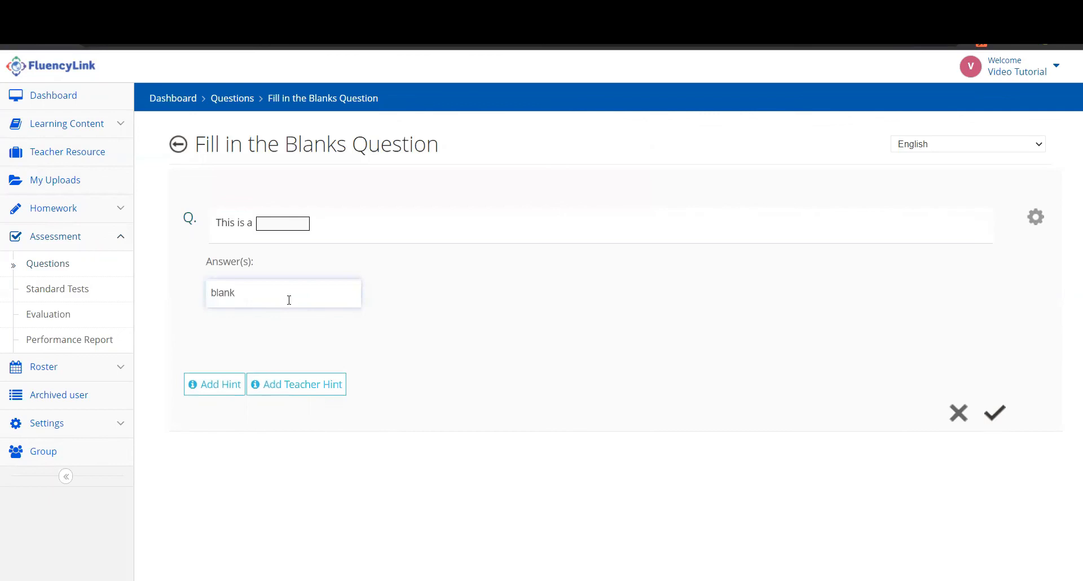
- Add a blank with the answer 2 below the first one, and insert another blank on a line between them
left_click(602, 234)
left_click(603, 200)
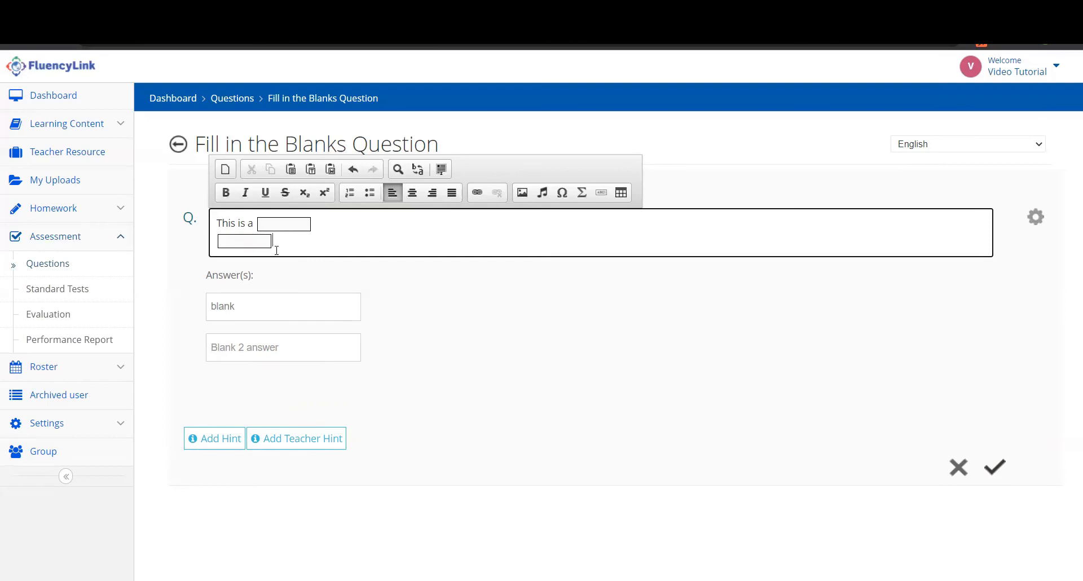
key("Return")
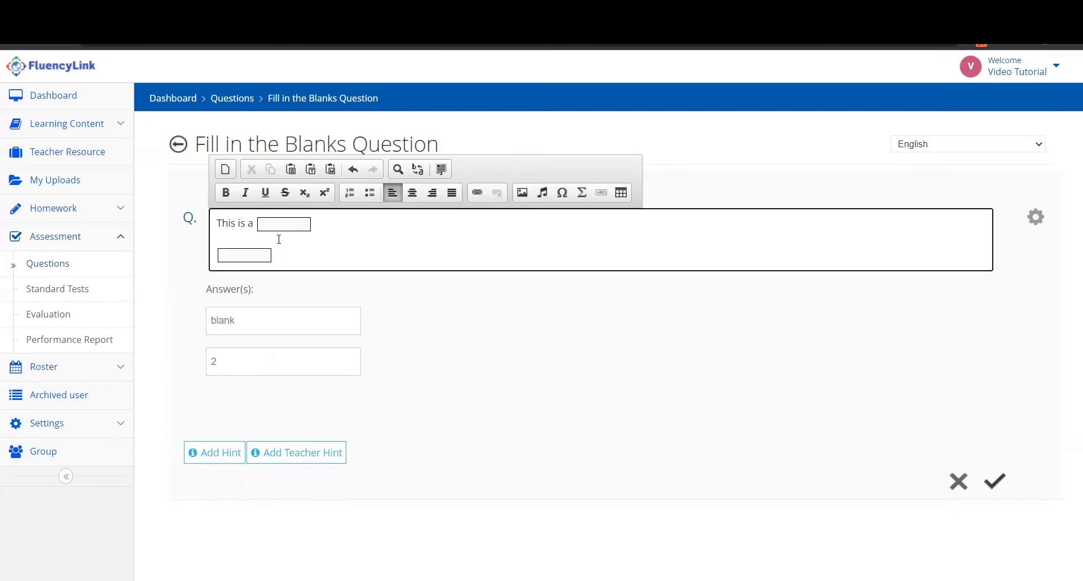
left_click(604, 198)
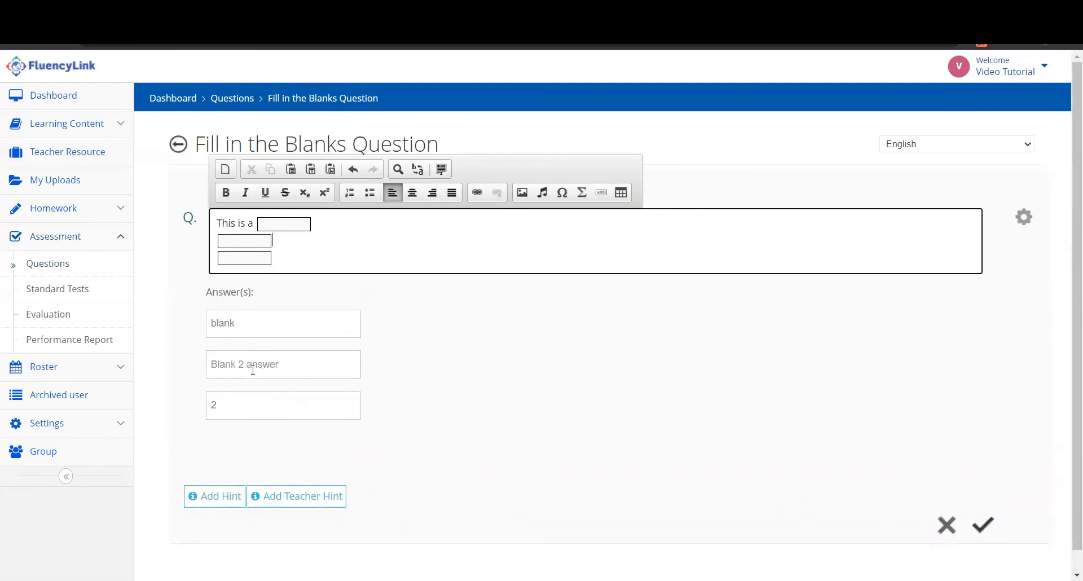
right_click(253, 370)
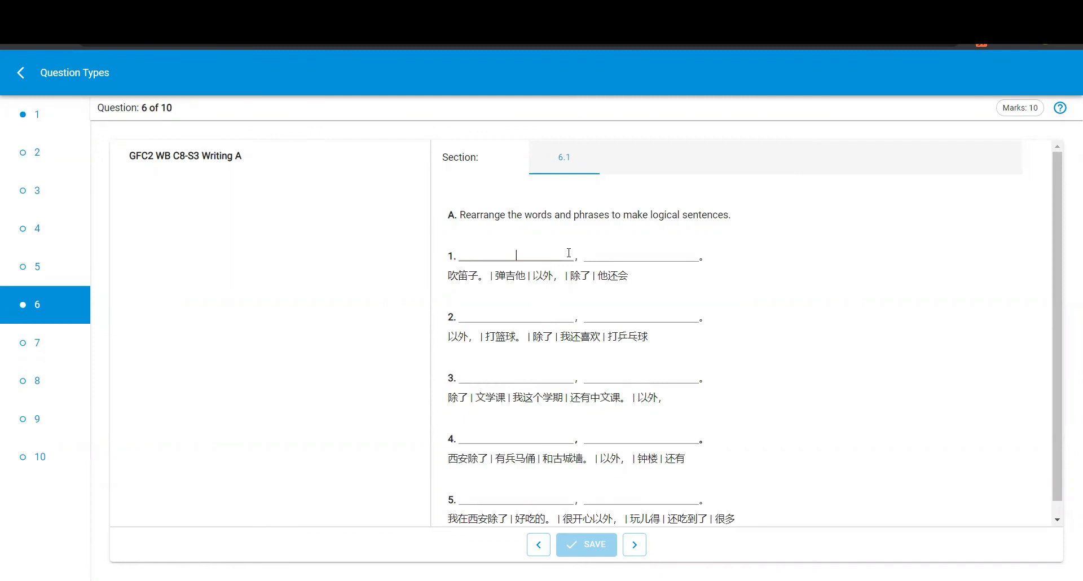
- In sample question 6, enter 除了 in the first blank of sentence 1
type("除了")
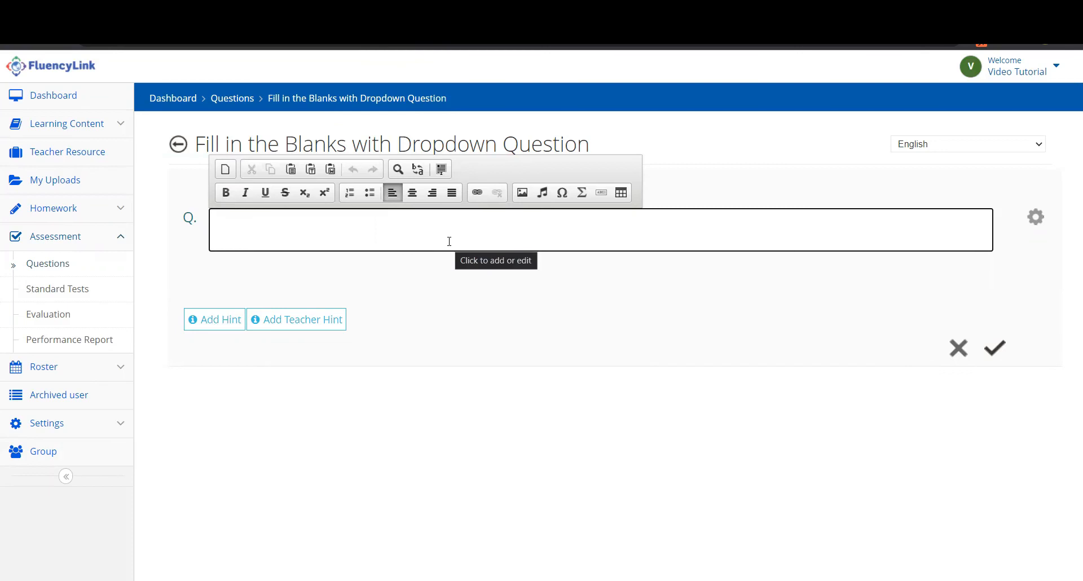
- Insert a dropdown blank in the fill in the blanks question and give it the three options a, b and c
left_click(601, 195)
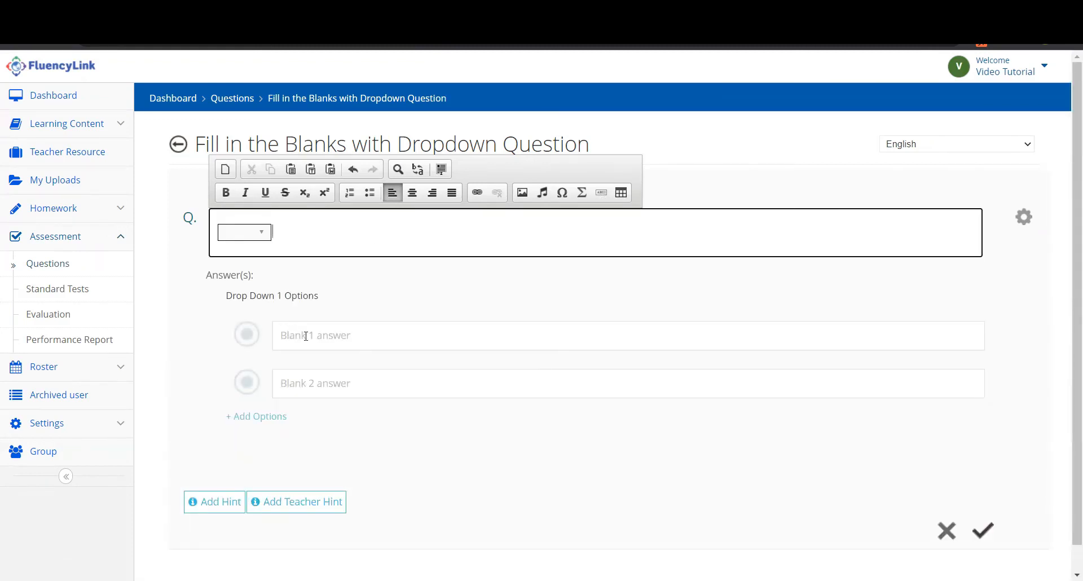
left_click(303, 331)
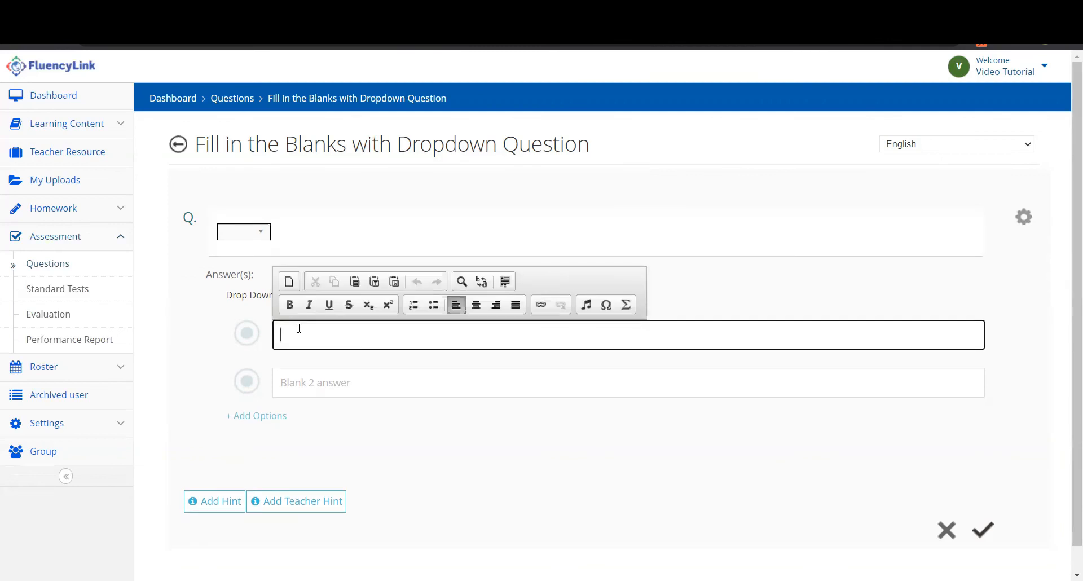
type("a")
key("Tab")
type("b")
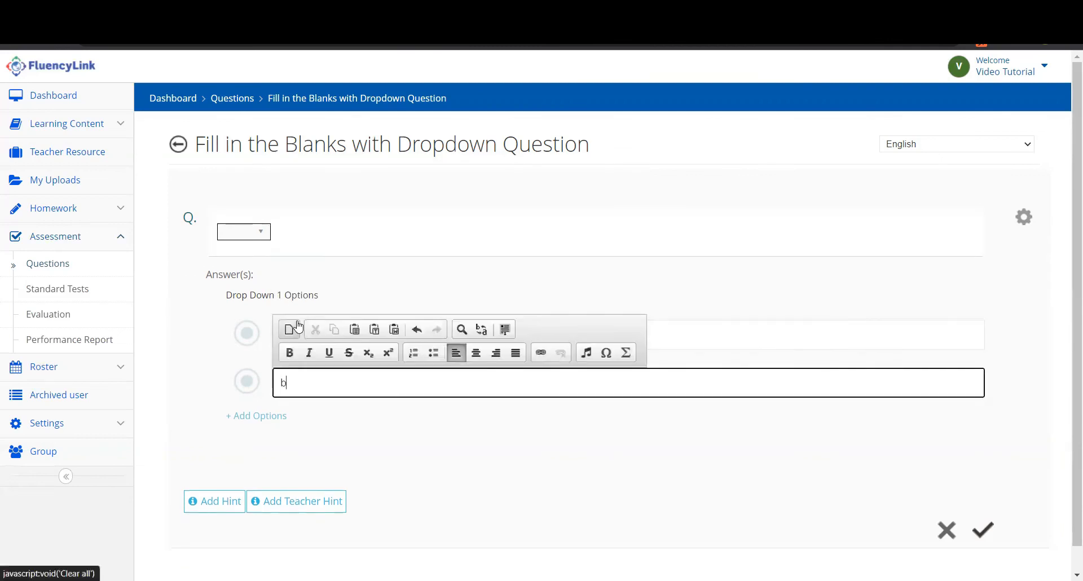
left_click(278, 416)
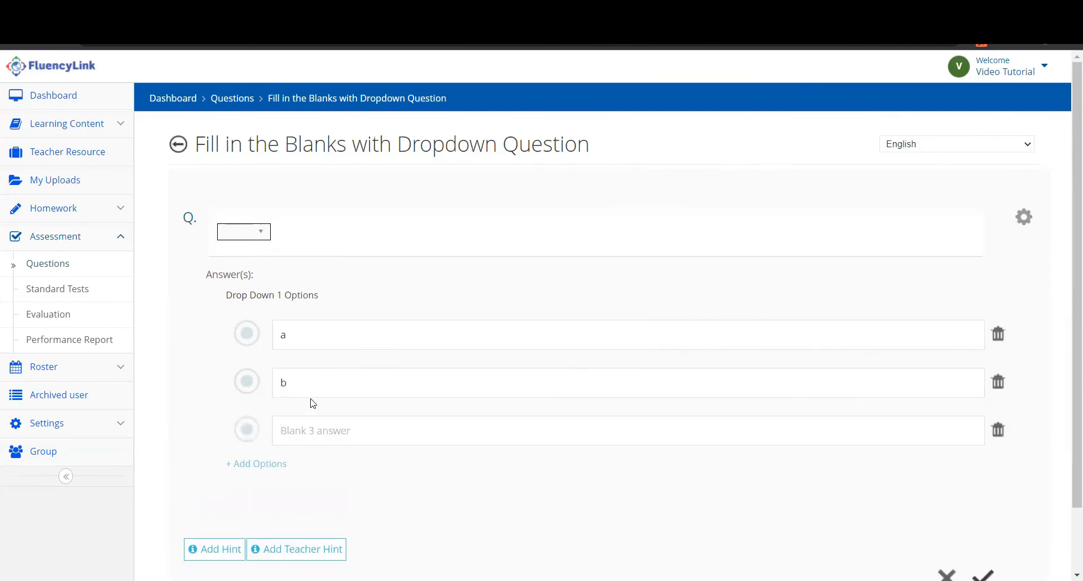
left_click(311, 429)
type("c")
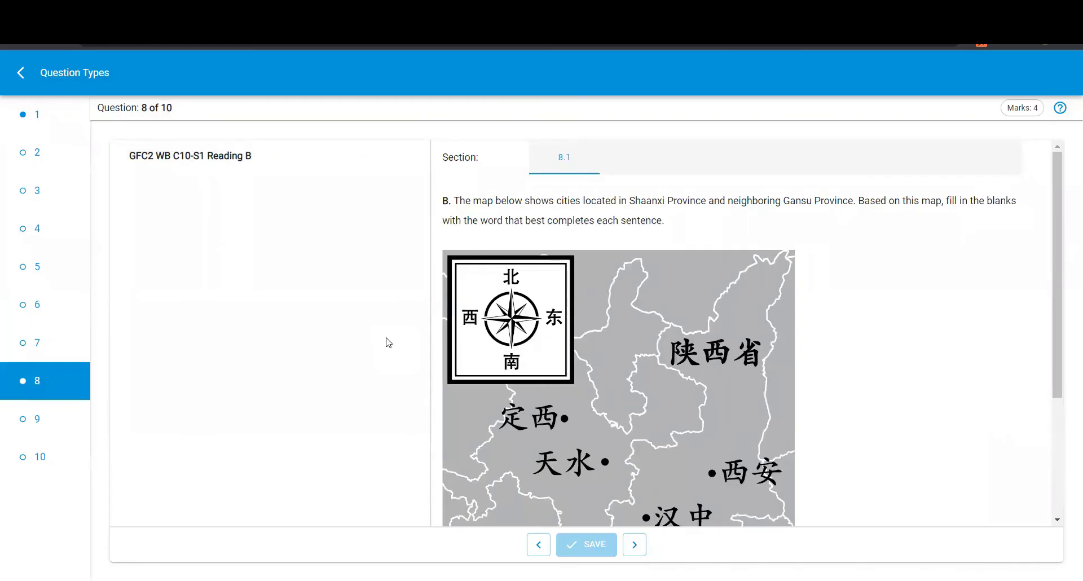
- In sample question 8, choose 边 for the blank in sentence 1 below the map
scroll(497, 343, "down", 4)
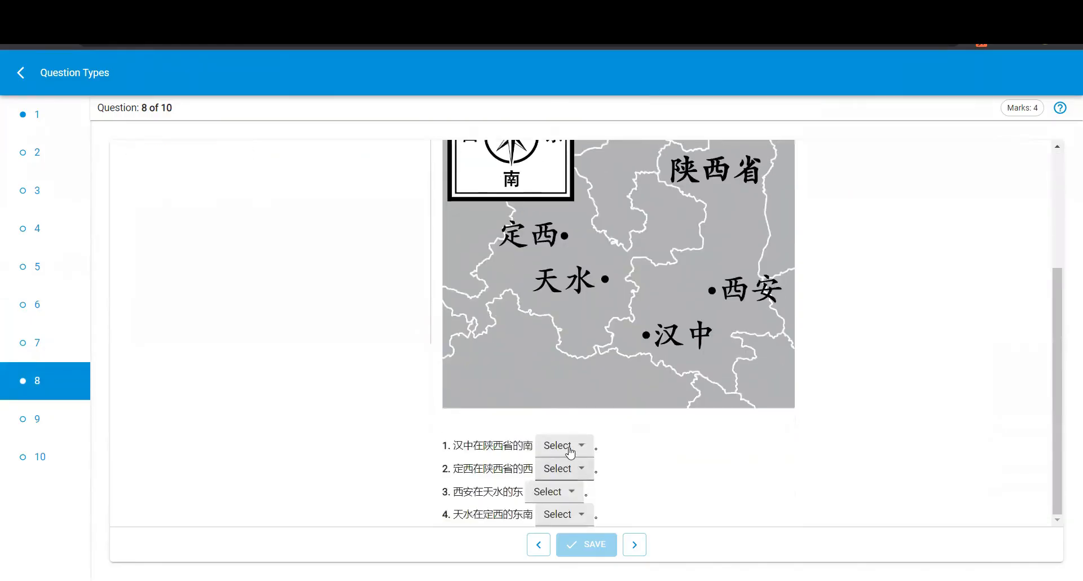
left_click(570, 451)
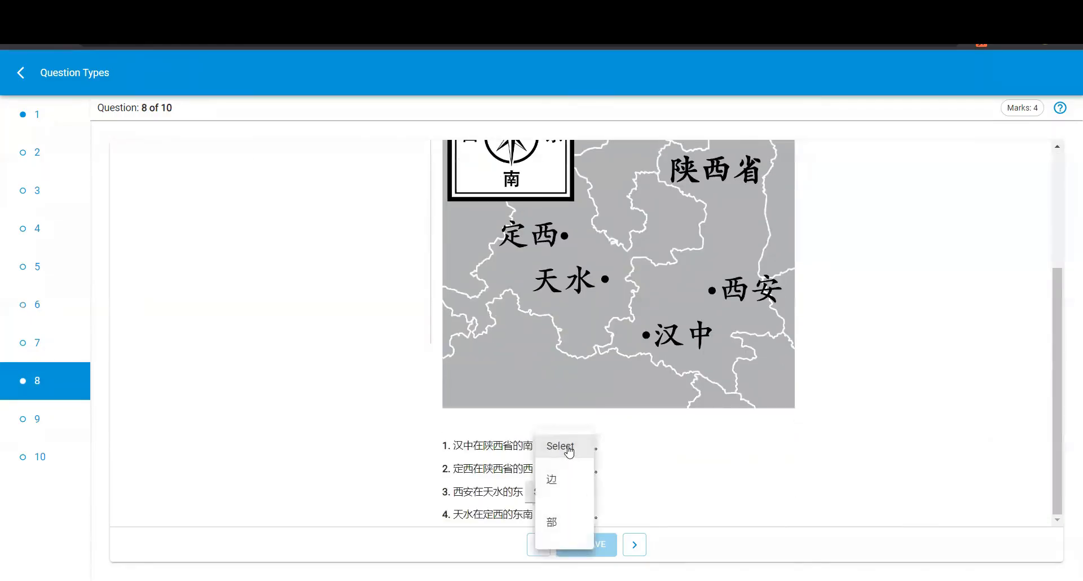
left_click(569, 484)
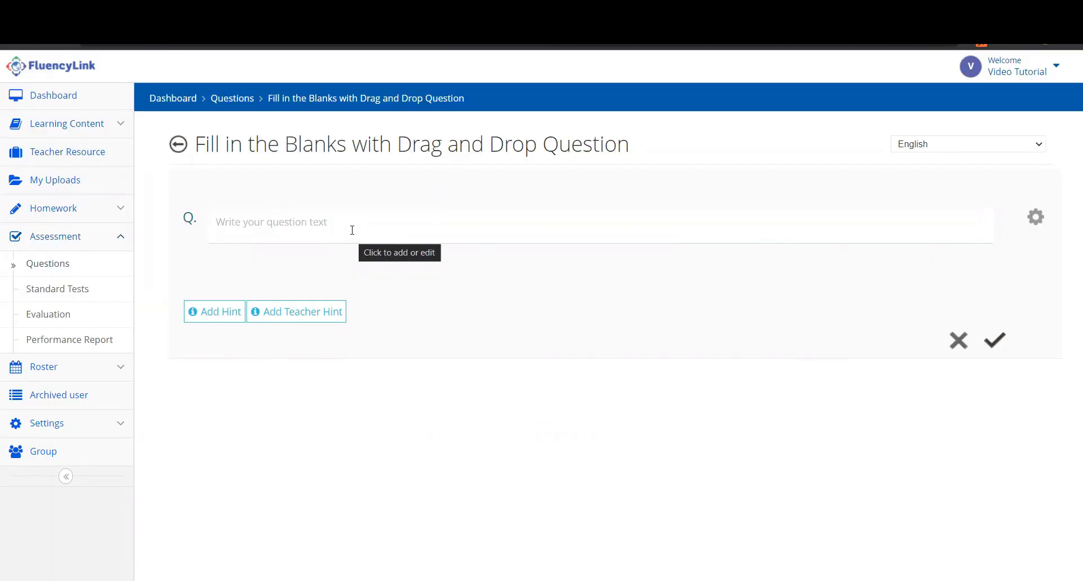
- Insert a blank in the drag and drop question, and place 肉的、素的，什么都有 in the second blank of sample question 7
left_click(348, 224)
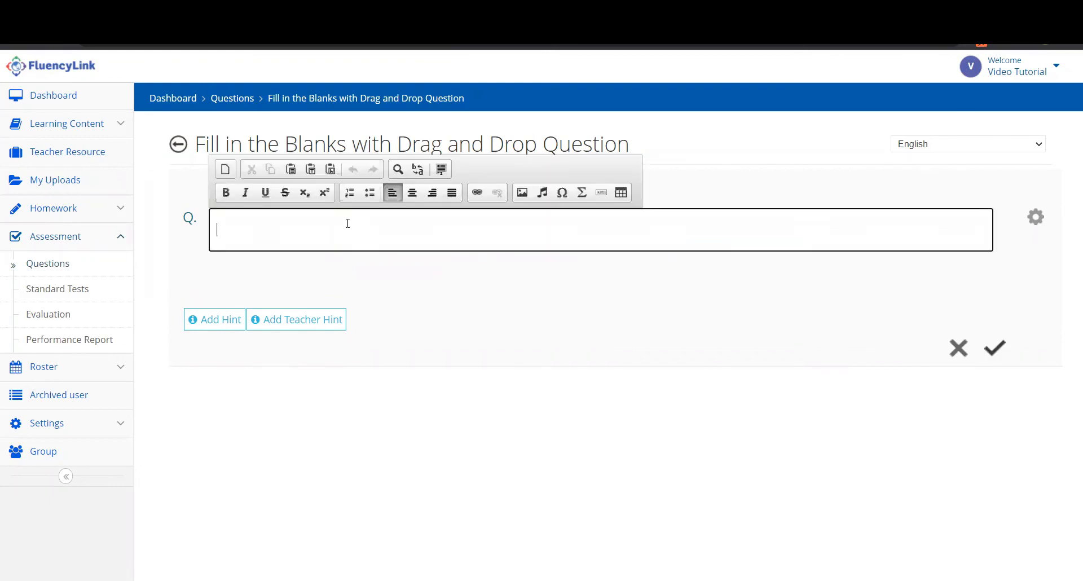
left_click(602, 194)
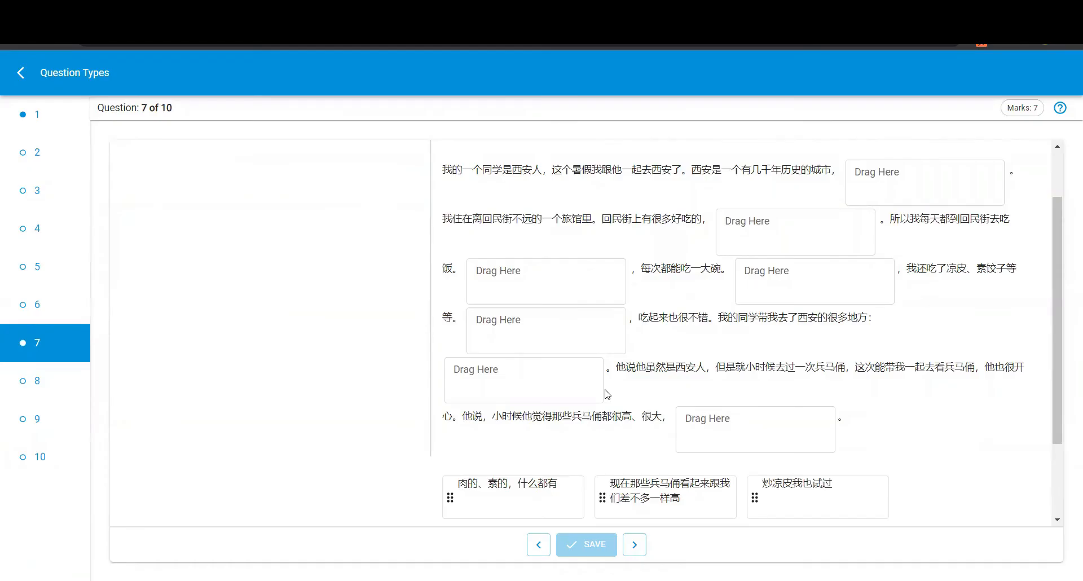
left_click_drag(466, 494, 733, 231)
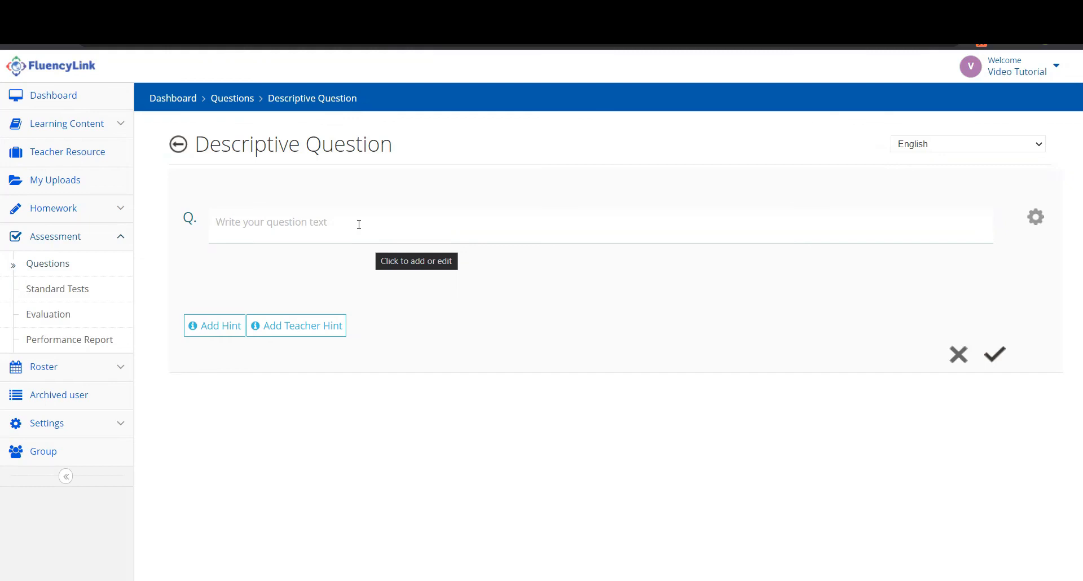
- Open the descriptive question's text for editing, and examine the formatting and file options of the answer editor in sample question 9
left_click(359, 224)
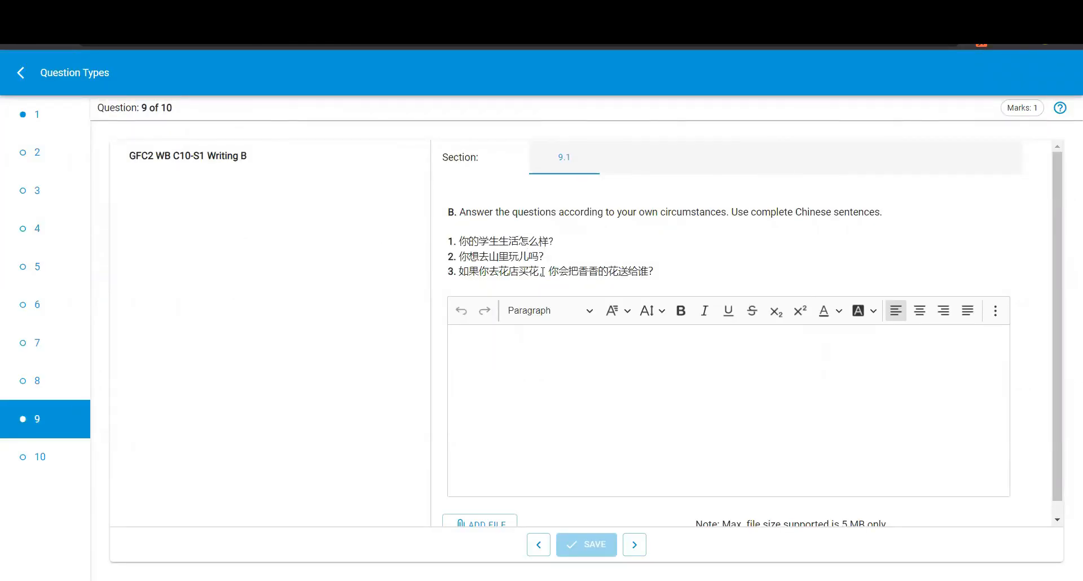
left_click(595, 354)
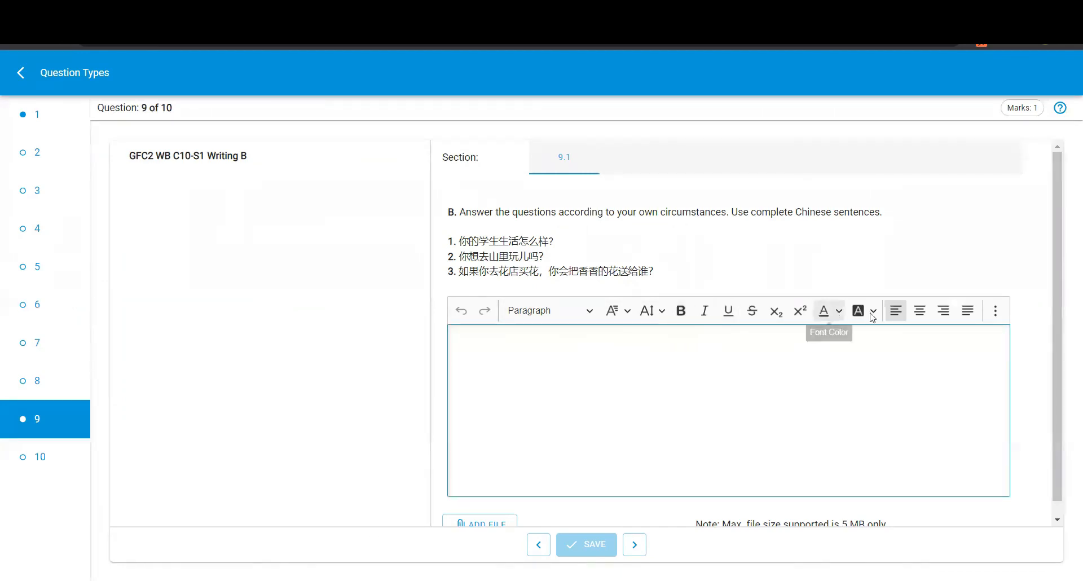
scroll(807, 394, "down", 1)
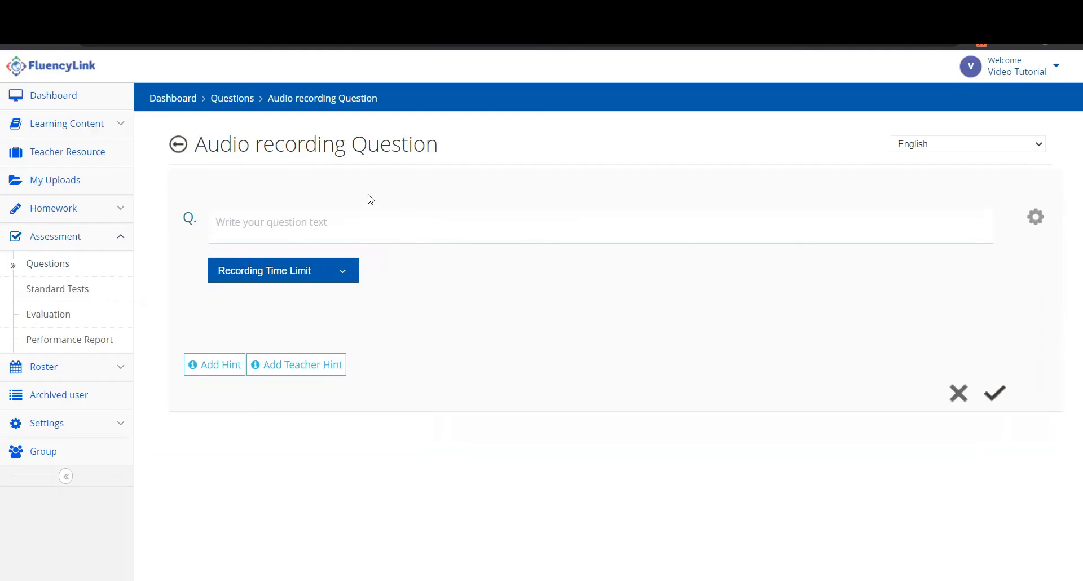
- Write "Q" as the audio recording question's text and open the recording time limit choices
left_click(315, 223)
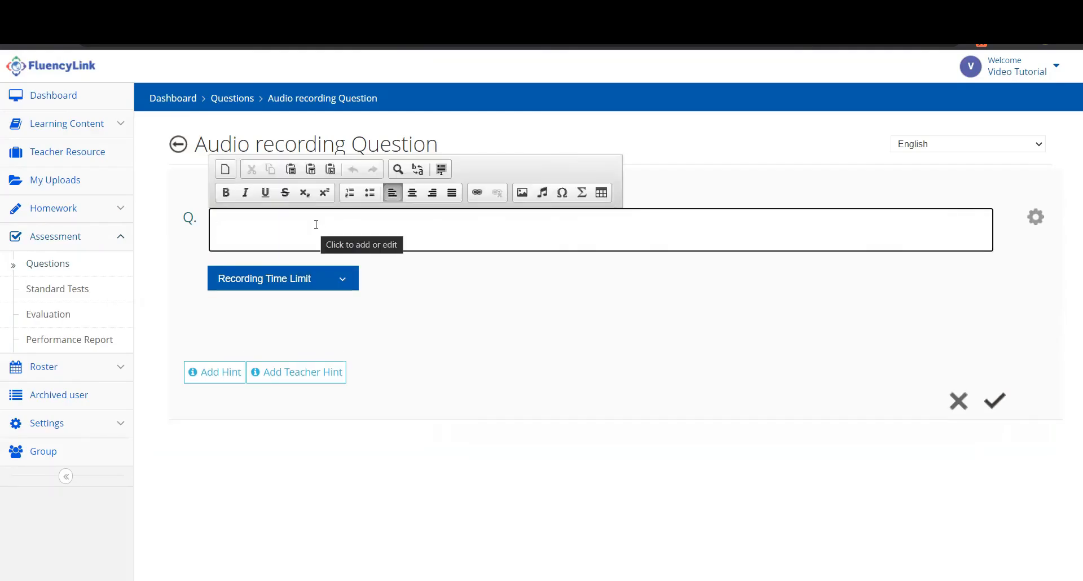
type("Q")
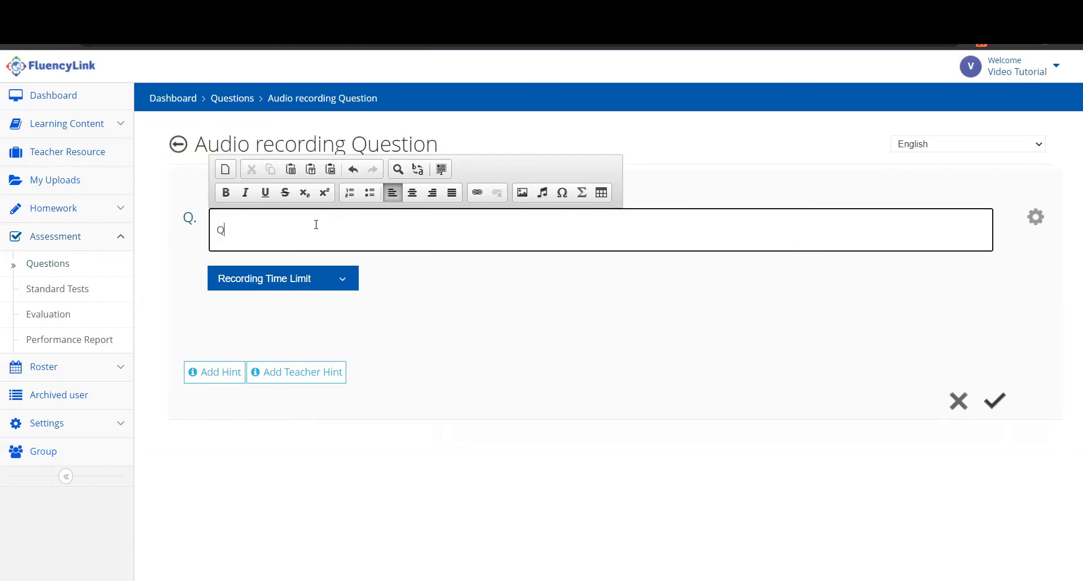
left_click(341, 278)
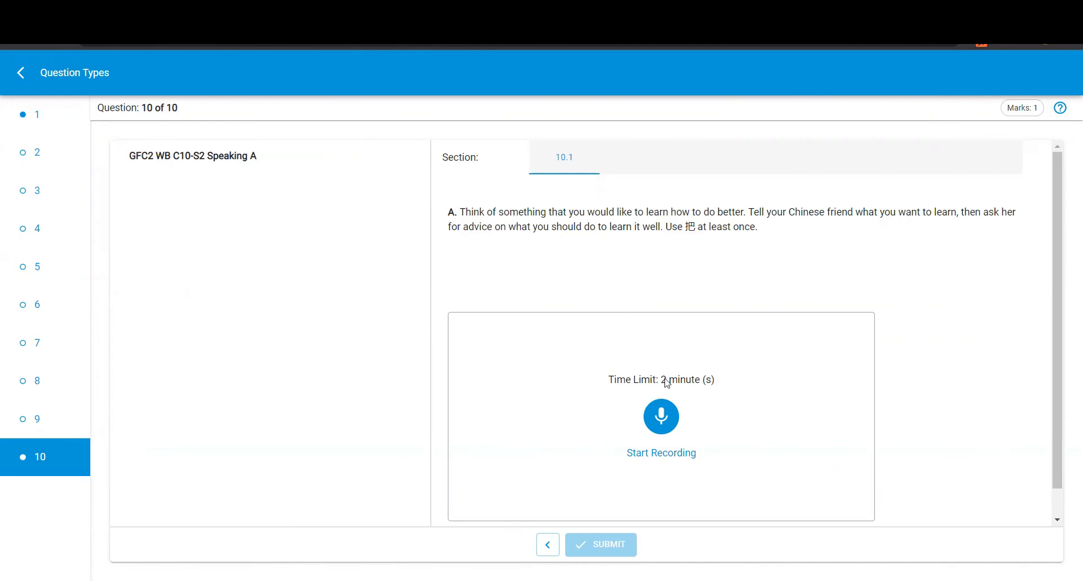
- Record a short audio answer of about 4 seconds for sample question 10 and finish the recording
left_click(671, 427)
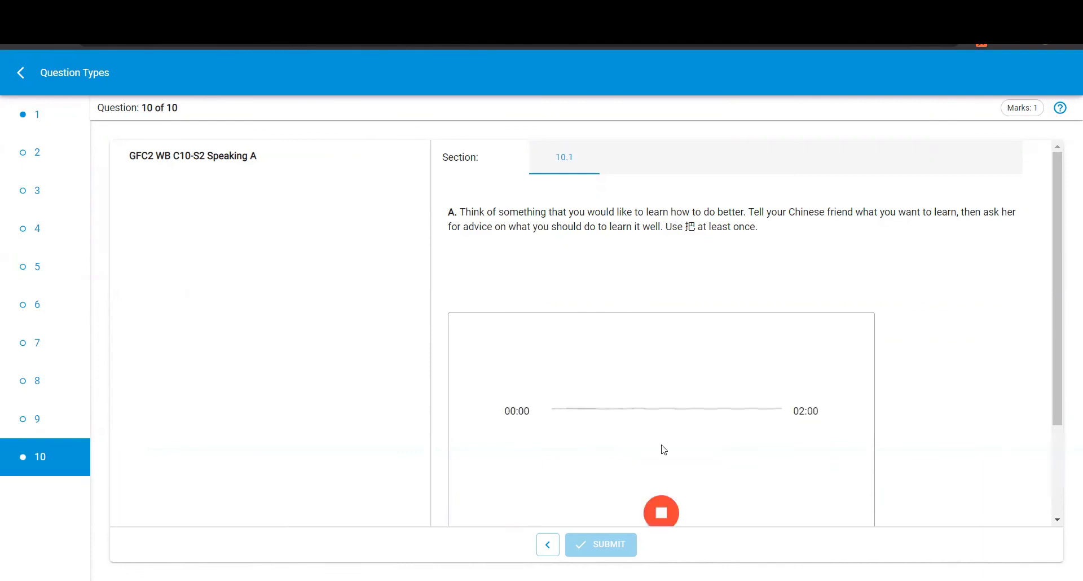
scroll(663, 485, "down", 1)
scroll(663, 481, "down", 1)
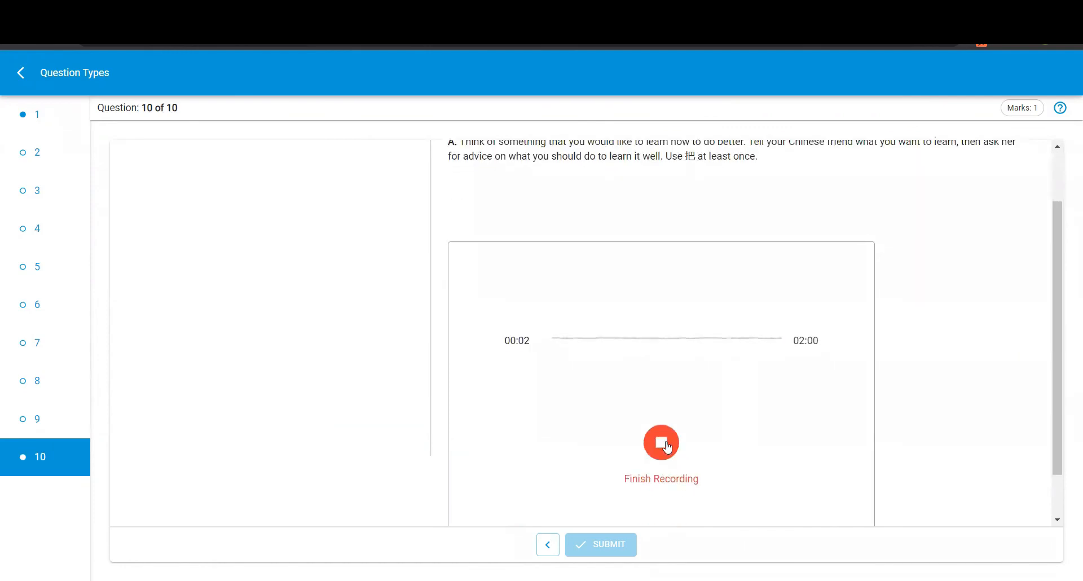
left_click(668, 445)
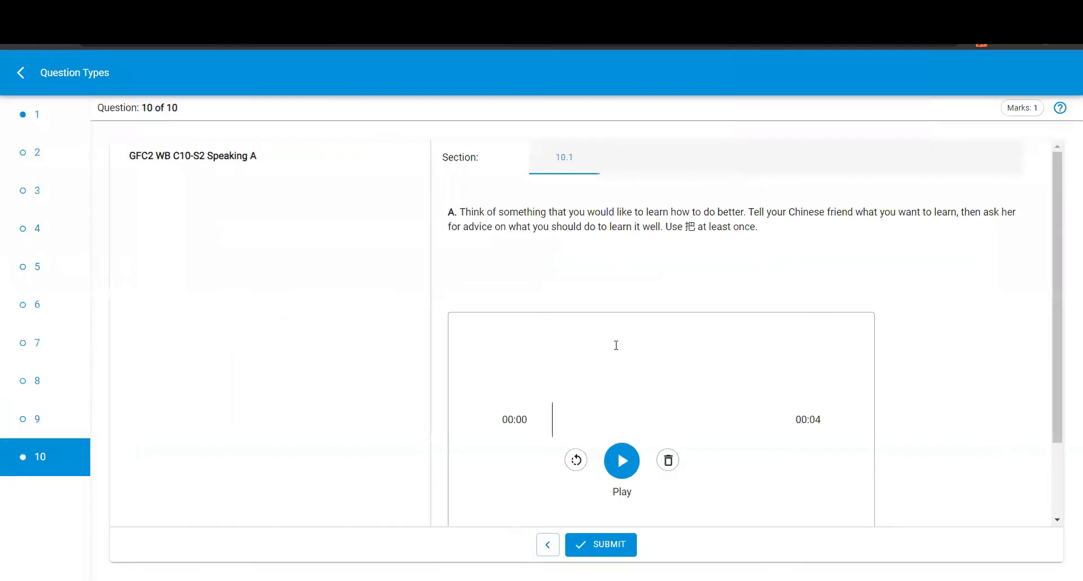
- Delete the recorded audio answer of sample question 10
scroll(614, 337, "down", 2)
scroll(615, 344, "down", 1)
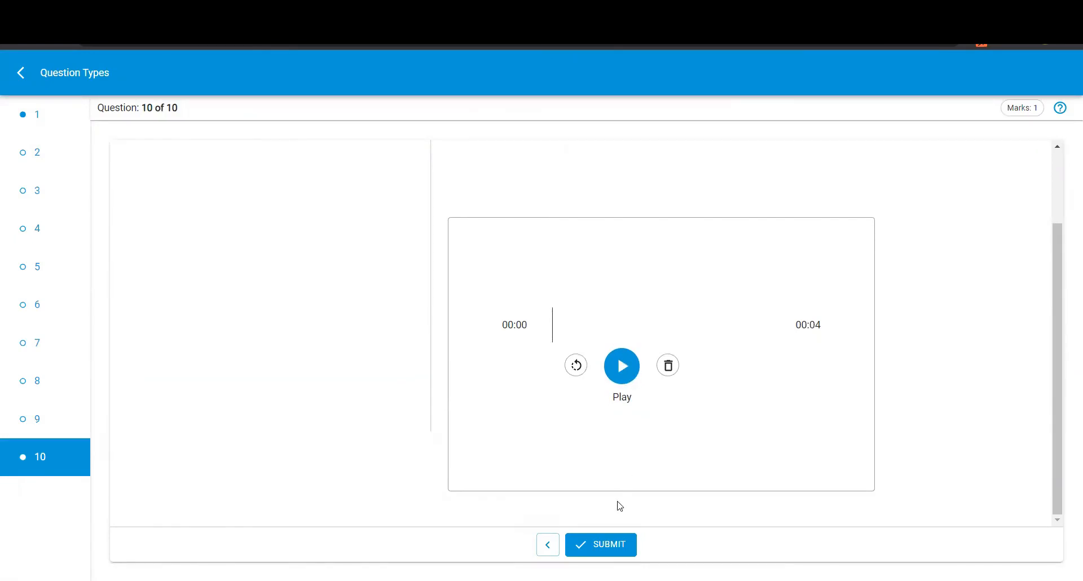
left_click(672, 368)
left_click(703, 363)
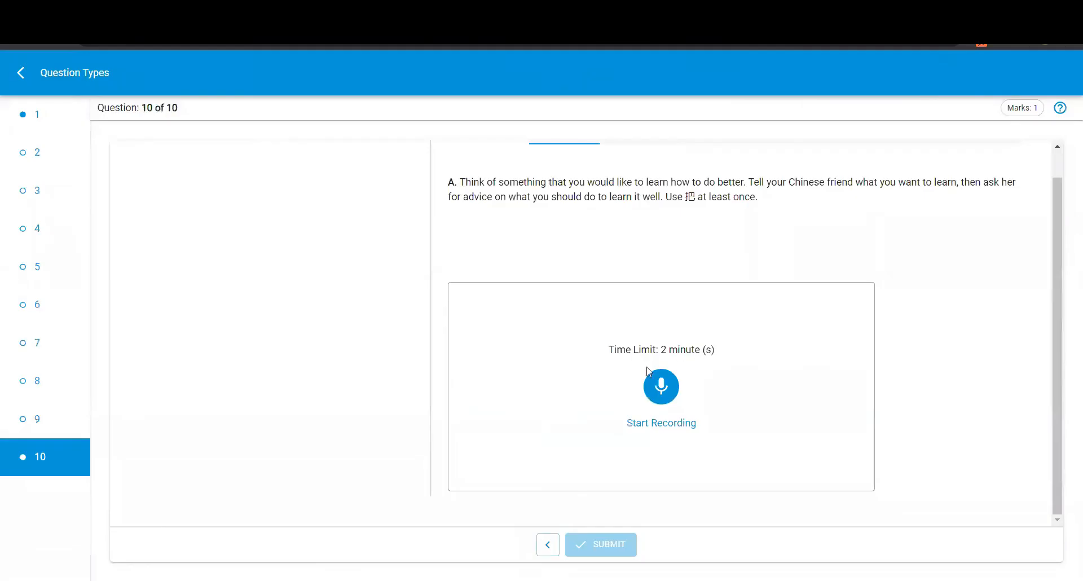